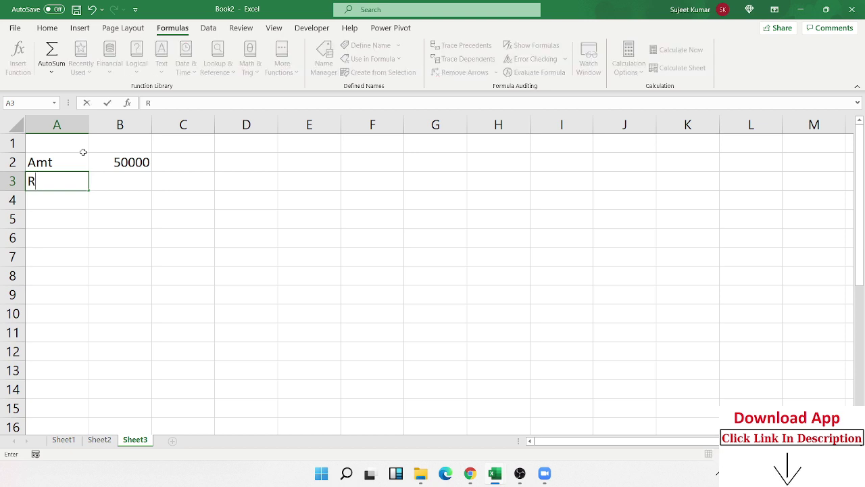
# Complete the loan inputs with Rate 8% in row 3 and Time 3 in row 4, and label cell A6 EMI.
pyautogui.press('Tab')
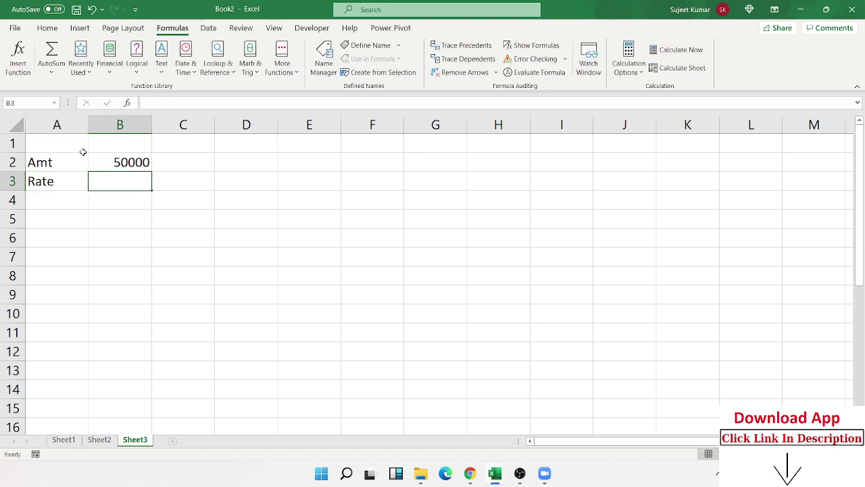
pyautogui.write('8%')
pyautogui.press('Return')
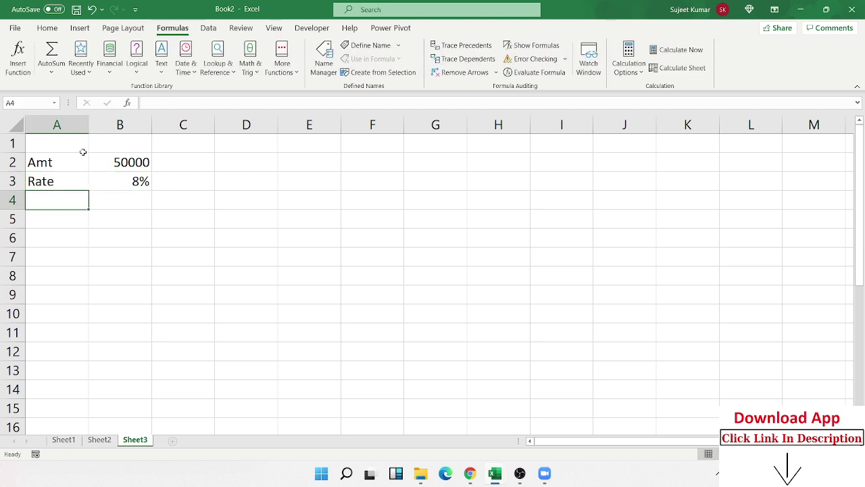
pyautogui.write('Time')
pyautogui.press('Tab')
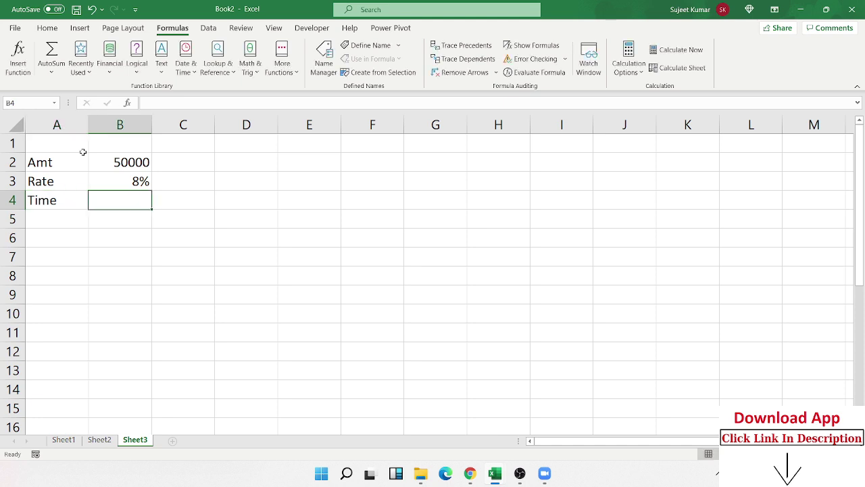
pyautogui.write('3')
pyautogui.press('Return')
pyautogui.press('Return')
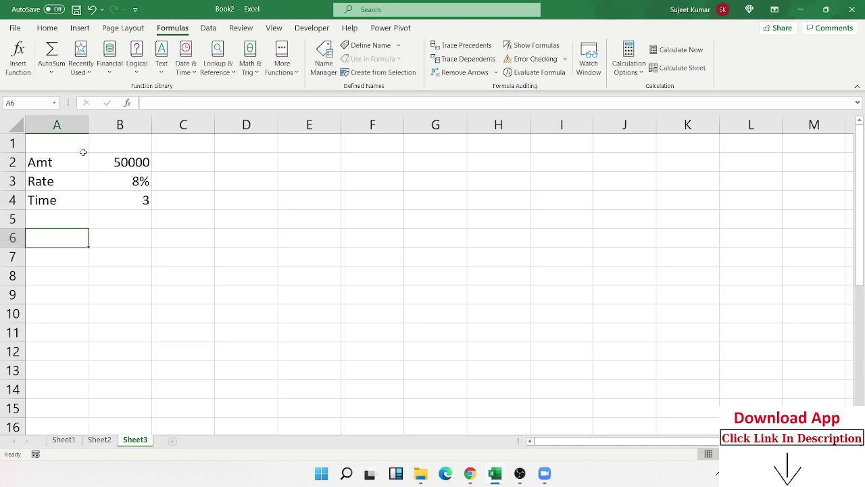
pyautogui.write('EMI')
pyautogui.press('Tab')
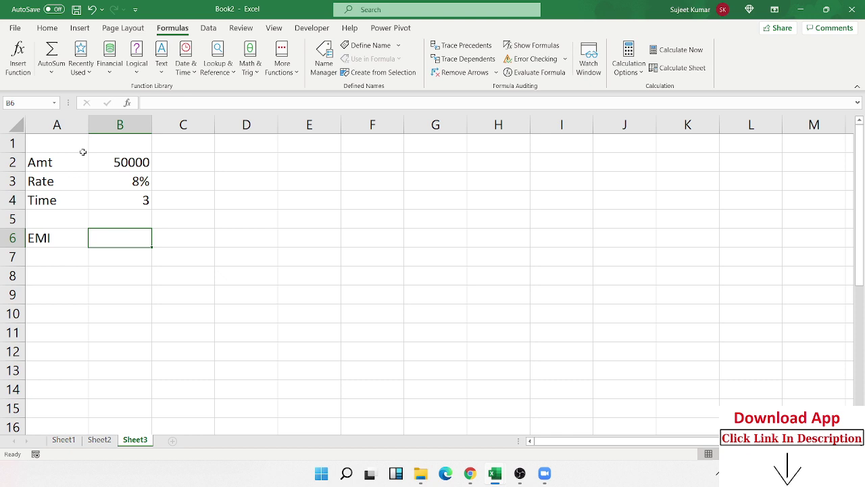
# Review the loan amount, rate and time values in cells B2 to B4.
pyautogui.press('Up')
pyautogui.press('Up')
pyautogui.press('Up')
pyautogui.press('Up')
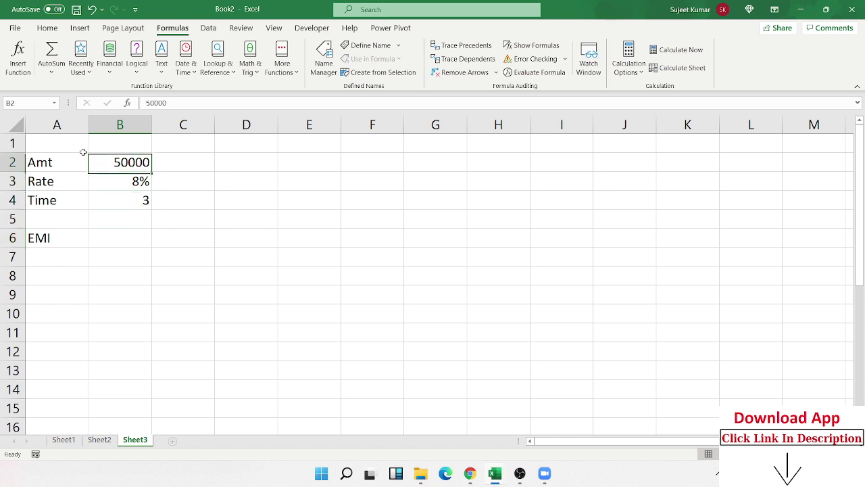
pyautogui.press('Down')
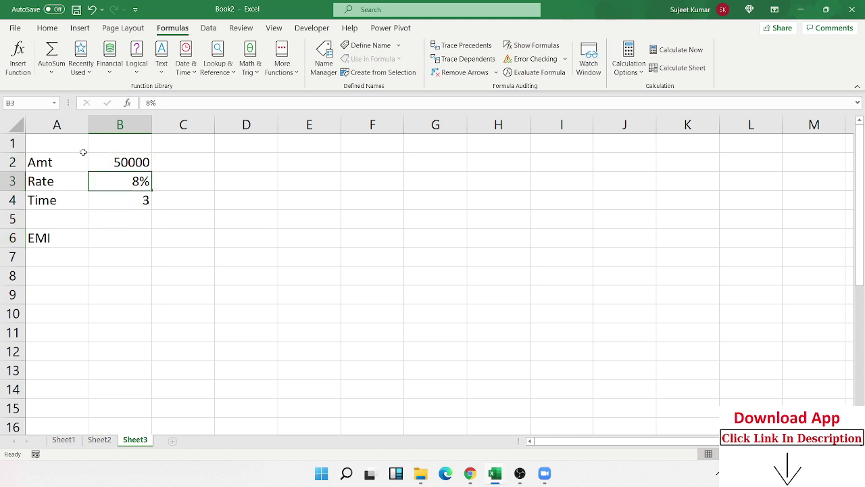
pyautogui.press('Down')
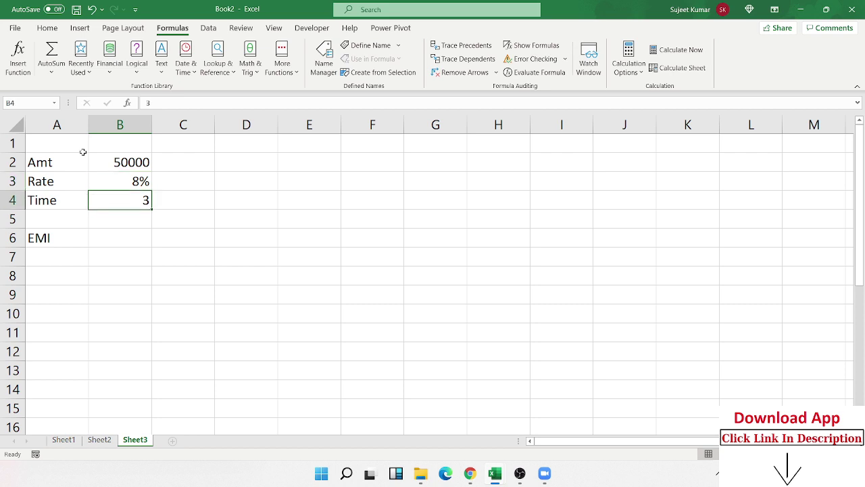
pyautogui.press('Down')
pyautogui.press('Down')
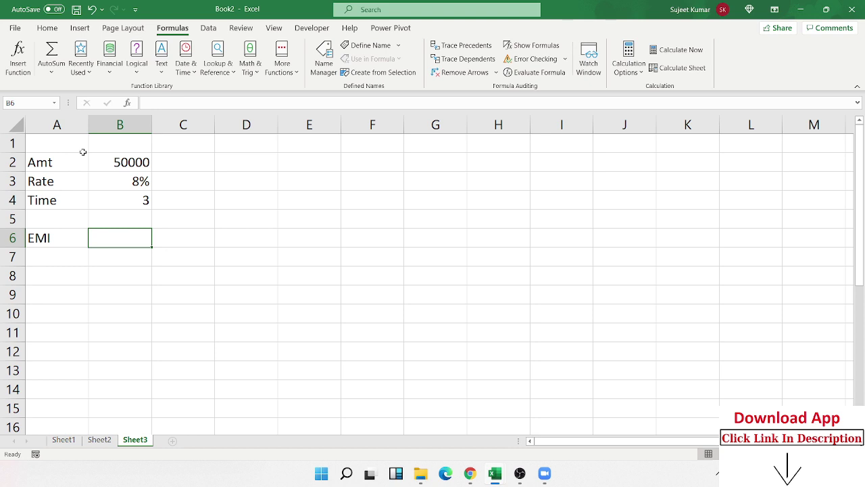
# Calculate the monthly EMI in B6 with the formula =PMT(B3/12,B4*12,B2).
pyautogui.write('=pmt')
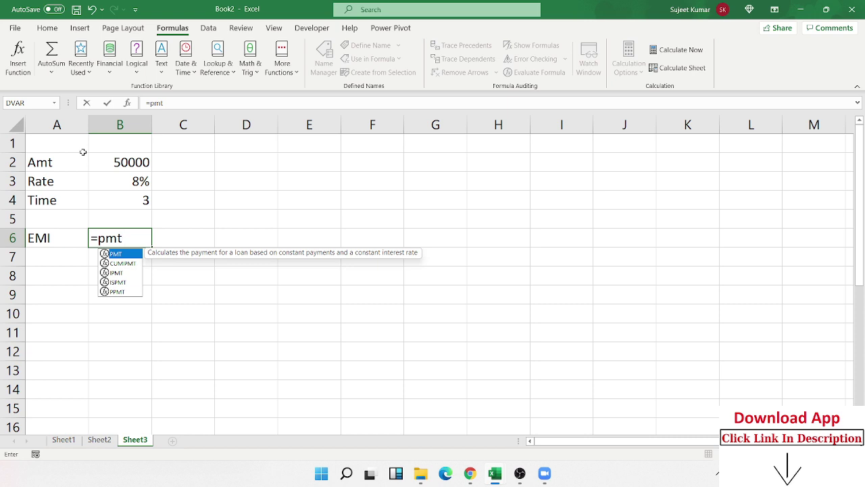
pyautogui.press('Tab')
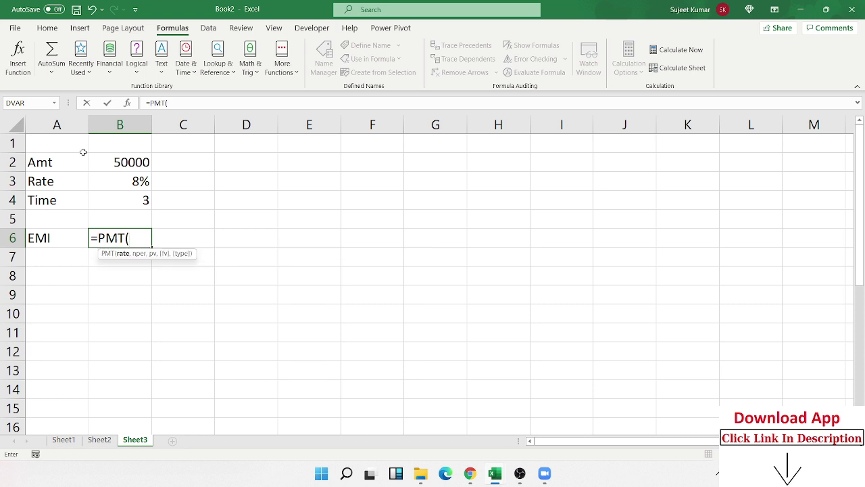
pyautogui.press('Up')
pyautogui.press('Up')
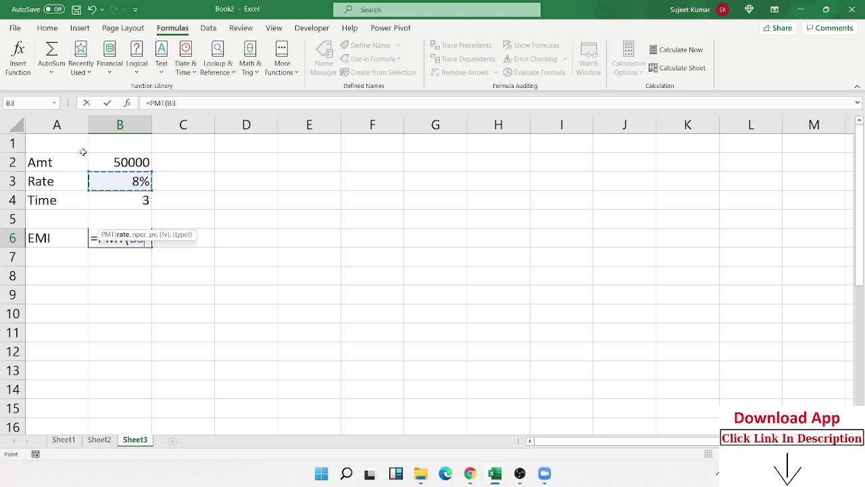
pyautogui.write('/12')
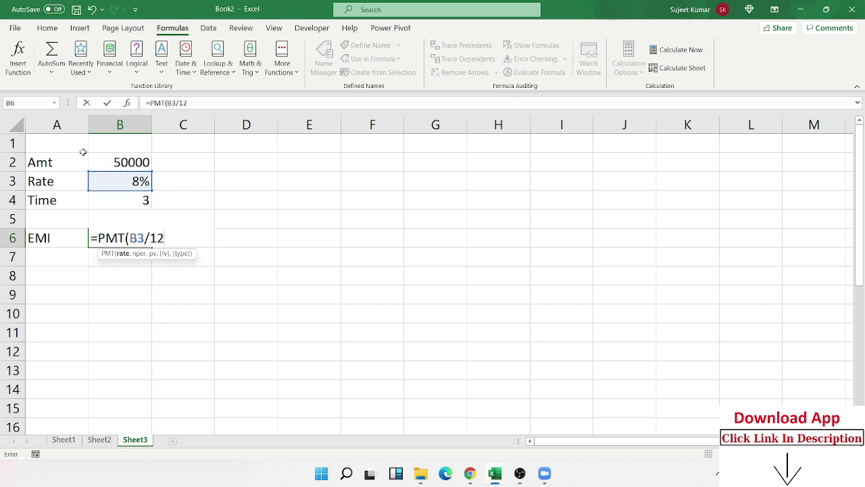
pyautogui.write(',')
pyautogui.press('Up')
pyautogui.press('Up')
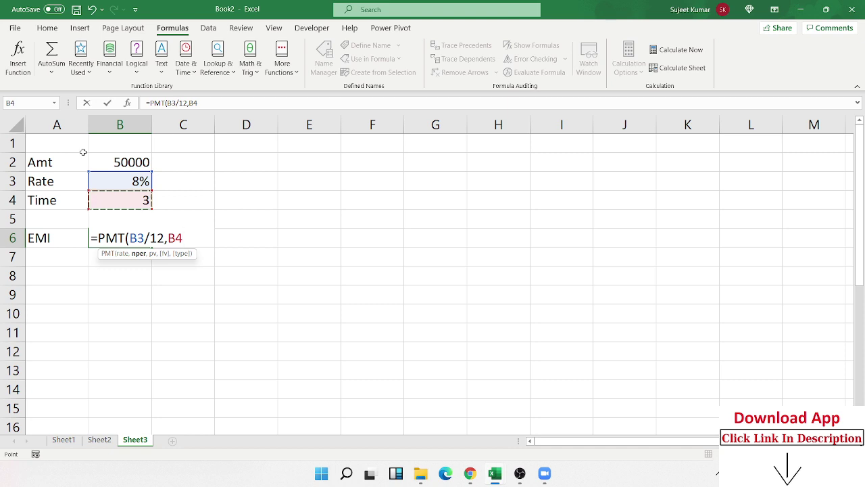
pyautogui.write('*12')
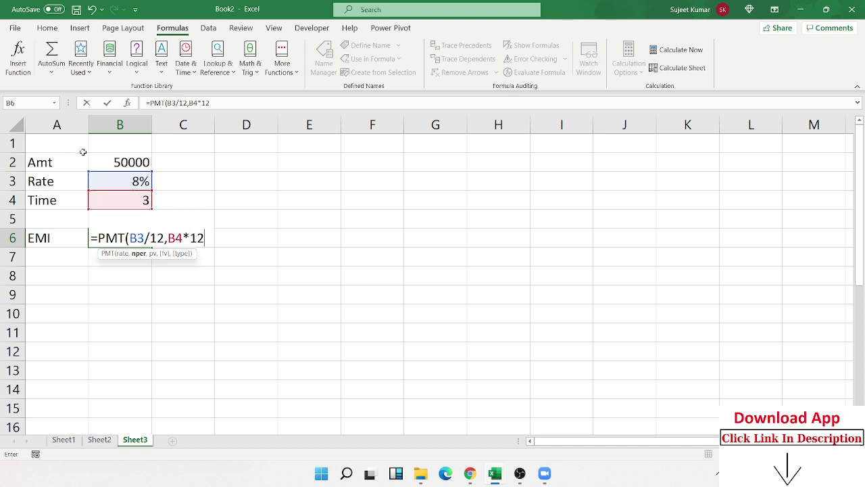
pyautogui.write(',')
pyautogui.press('Up')
pyautogui.press('Up')
pyautogui.press('Up')
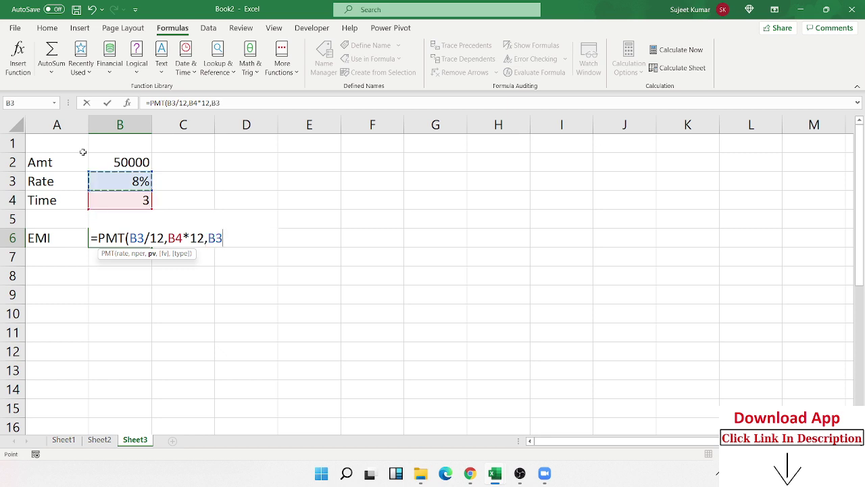
pyautogui.press('Up')
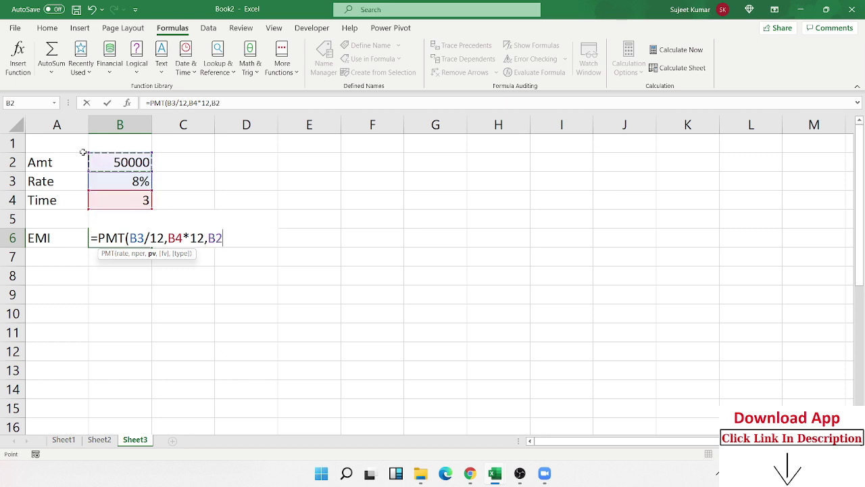
pyautogui.press('Return')
pyautogui.press('Up')
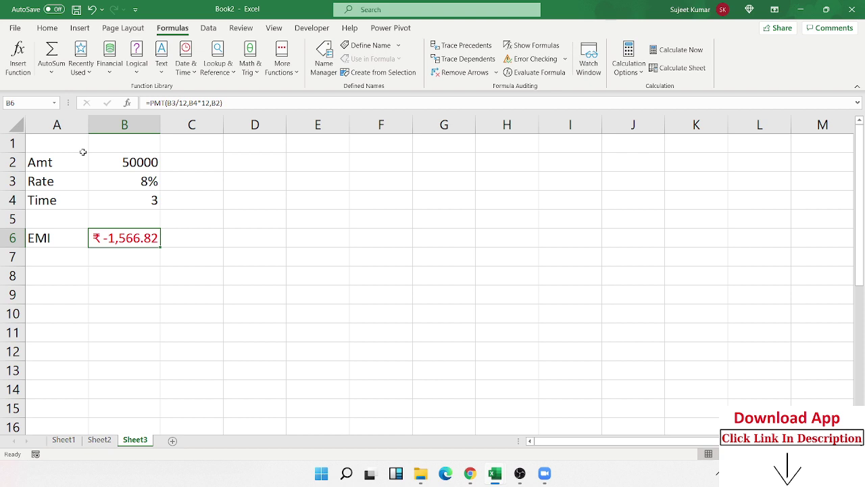
# Add a new worksheet and enter the loan amount 50000 in A1.
pyautogui.click(173, 440)
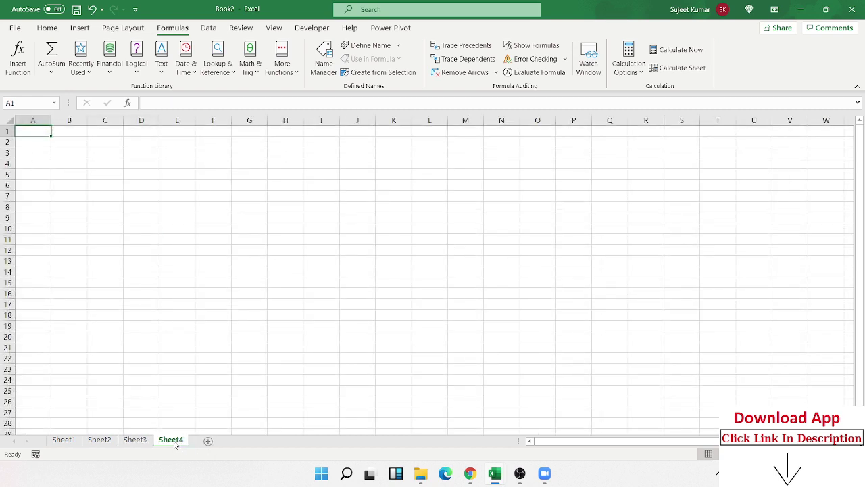
pyautogui.scroll(2, 140, 329)
pyautogui.write('5')
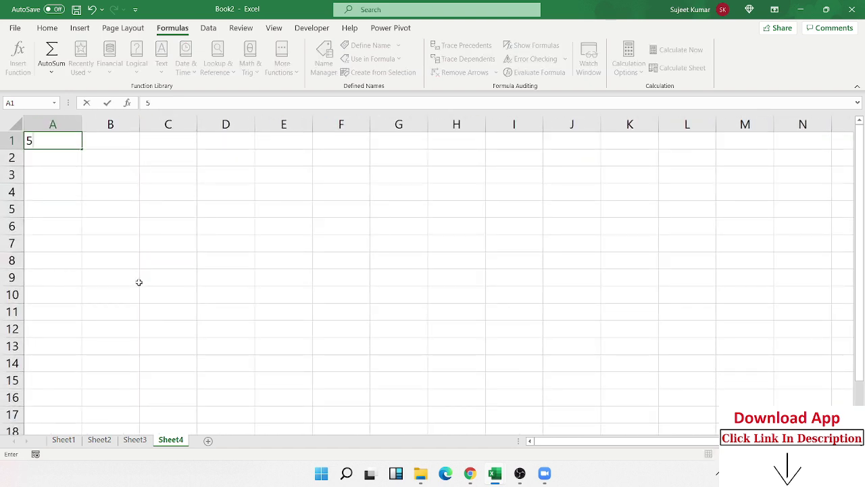
pyautogui.write('0000')
pyautogui.press('Tab')
# Calculate the monthly interest rate in B1 with the formula =8%/12.
pyautogui.write('=')
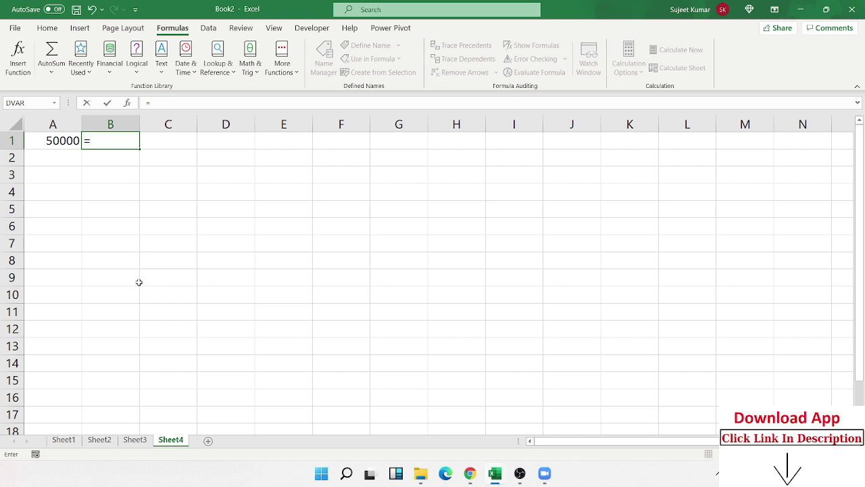
pyautogui.write('8')
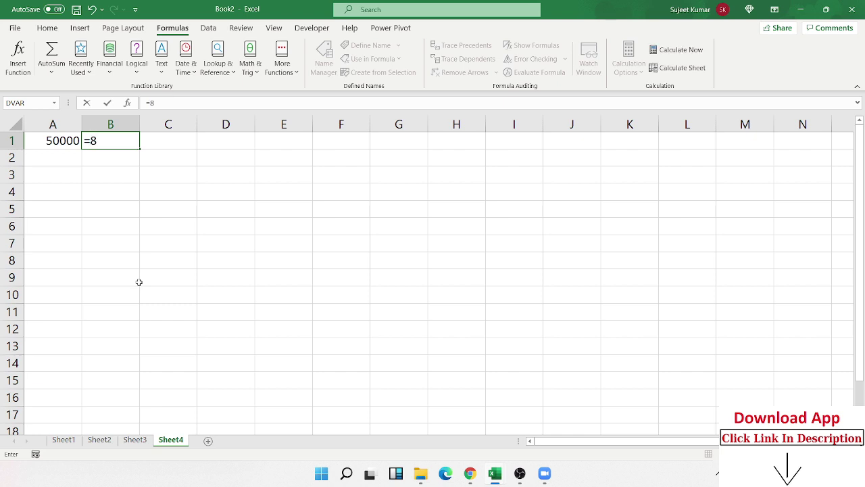
pyautogui.write('%/12')
pyautogui.hotkey('ctrl', 'Return')
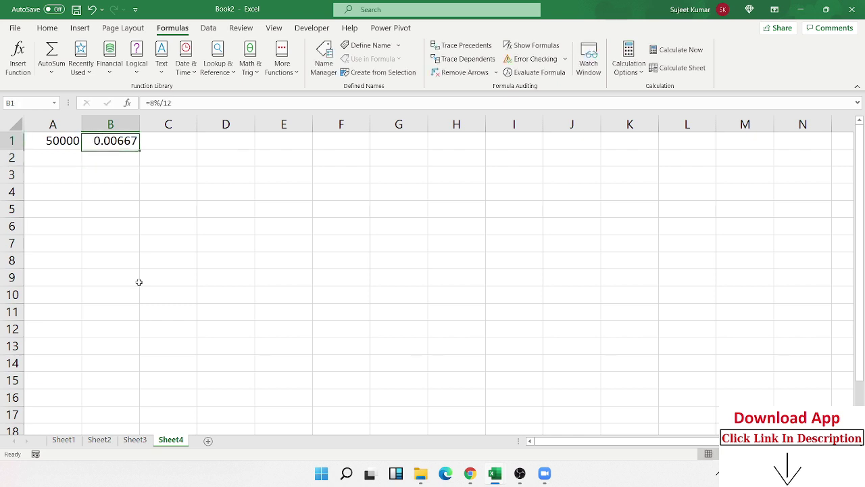
# Calculate the first month's interest in C1 by multiplying the loan amount by the monthly rate, =A1*B1.
pyautogui.press('Right')
pyautogui.write('=')
pyautogui.press('Left')
pyautogui.press('Left')
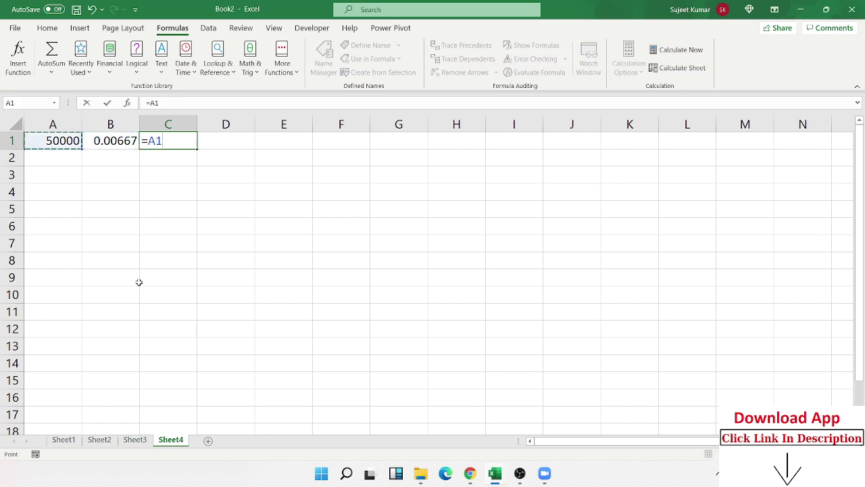
pyautogui.write('*')
pyautogui.press('Left')
pyautogui.press('Return')
# Add the loan amount and the month's interest in D1 with the formula =A1+C1.
pyautogui.press('Up')
pyautogui.press('Right')
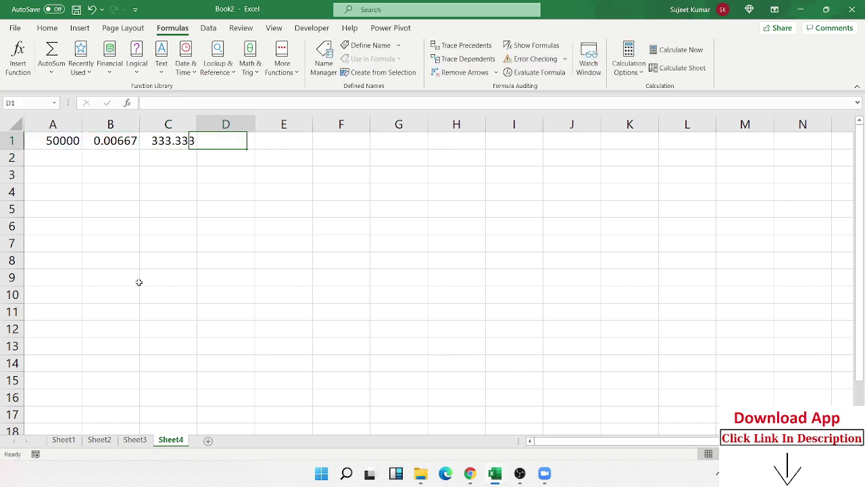
pyautogui.write('=')
pyautogui.press('Left')
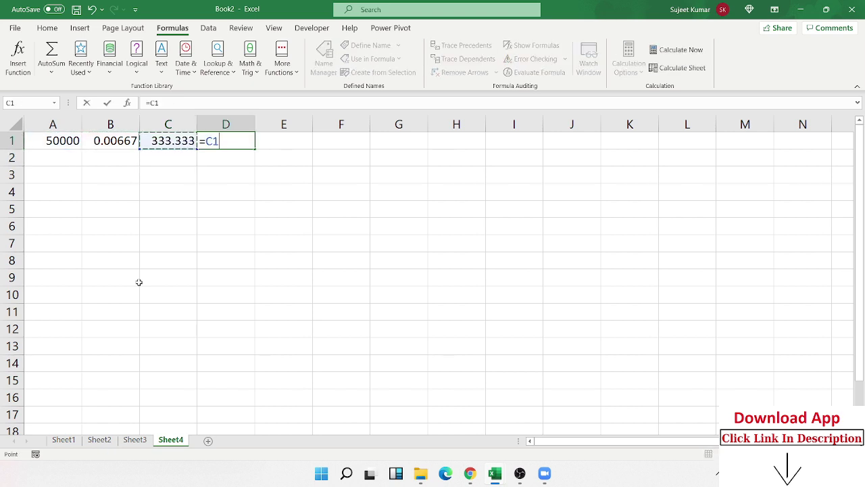
pyautogui.press('Left')
pyautogui.press('Left')
pyautogui.write('+')
pyautogui.press('Left')
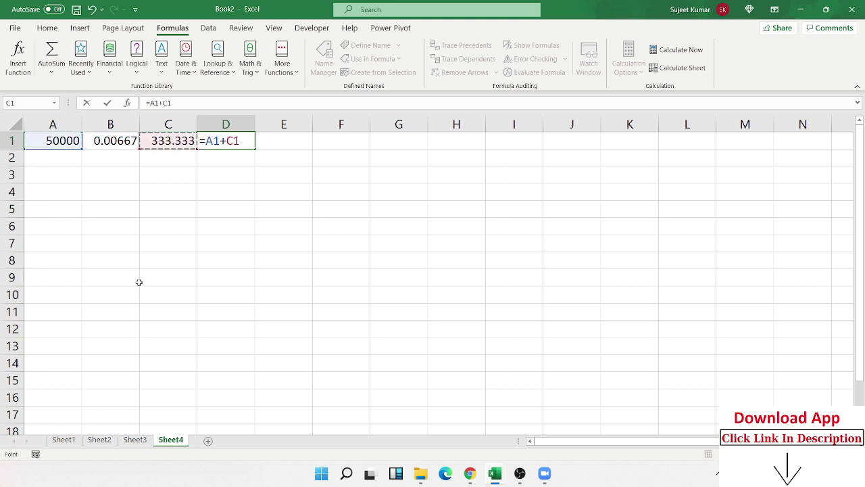
pyautogui.press('Return')
# Check the EMI result on Sheet3 and enter it as 1566.82 in E1 of Sheet4.
pyautogui.press('Right')
pyautogui.press('Up')
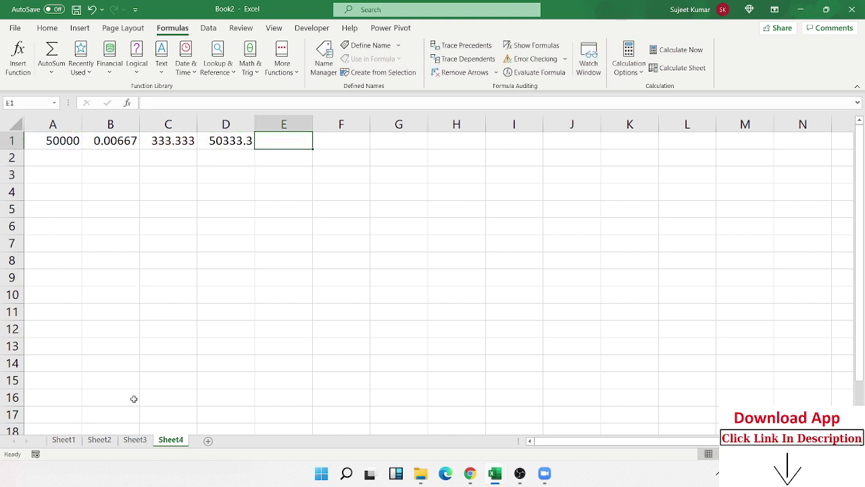
pyautogui.click(135, 440)
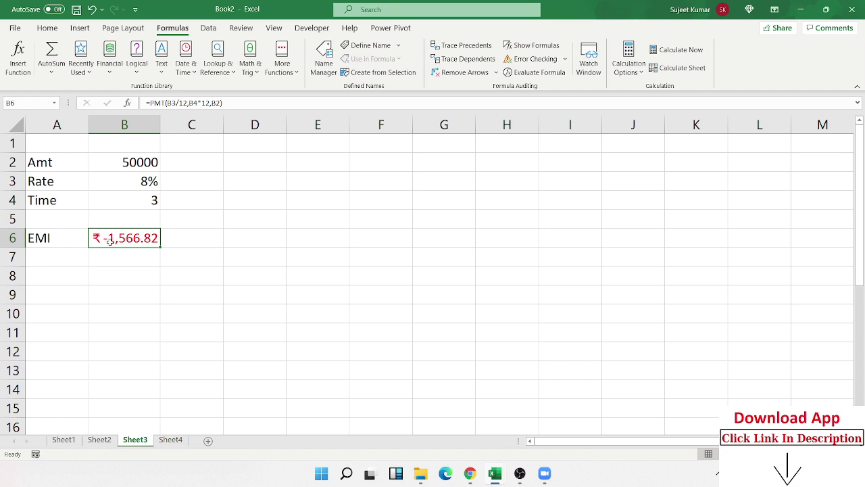
pyautogui.click(172, 440)
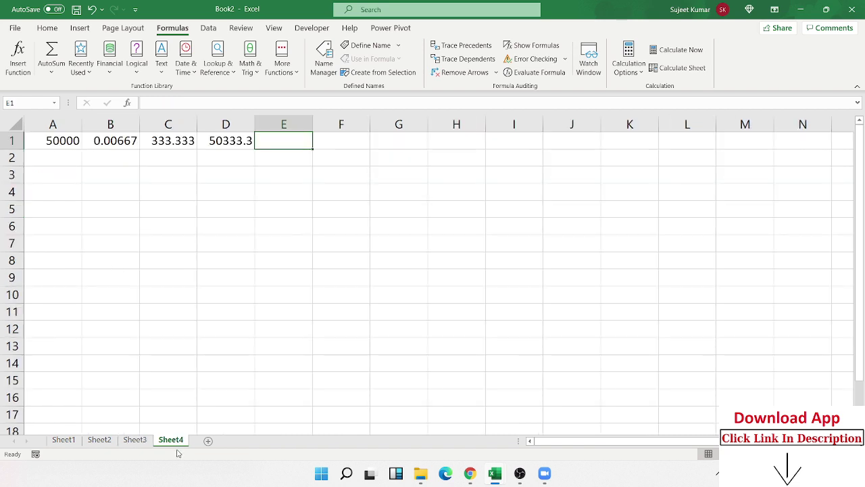
pyautogui.write('1566.82')
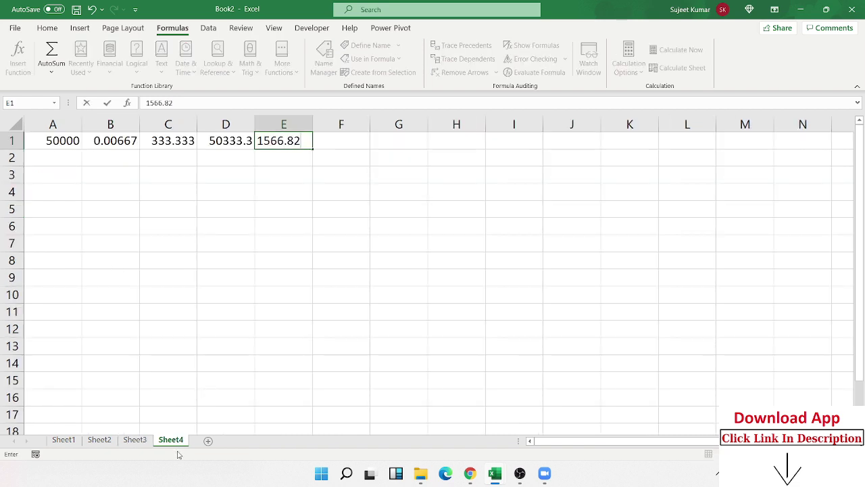
pyautogui.press('Return')
# Calculate the next month's balance in A2 by subtracting the EMI from the loan amount, =A1-E1.
pyautogui.press('Left')
pyautogui.press('Left')
pyautogui.press('Left')
pyautogui.press('Left')
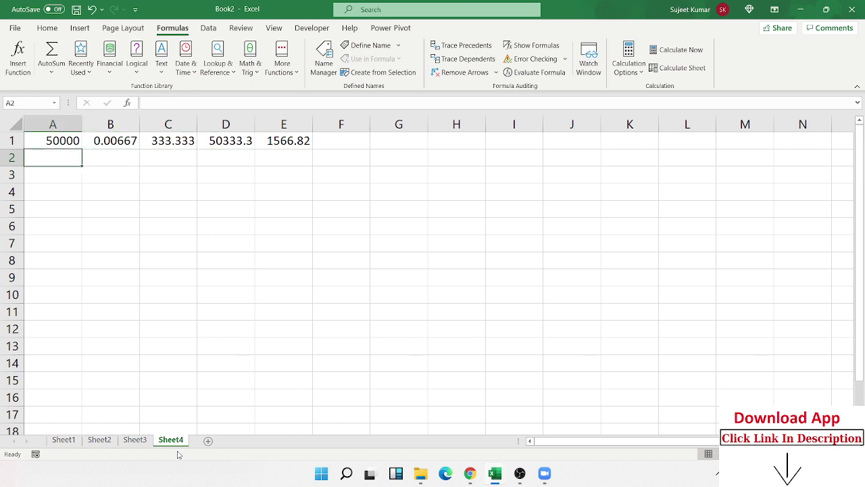
pyautogui.write('=')
pyautogui.press('Up')
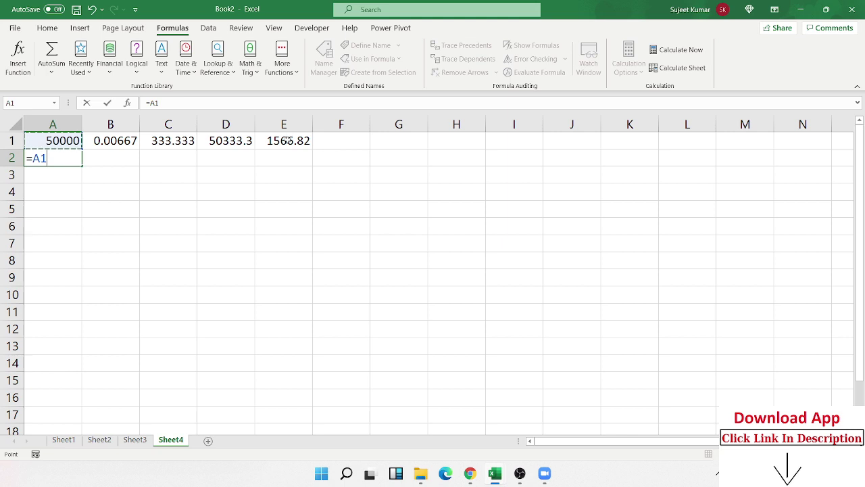
pyautogui.write('-')
pyautogui.click(292, 141)
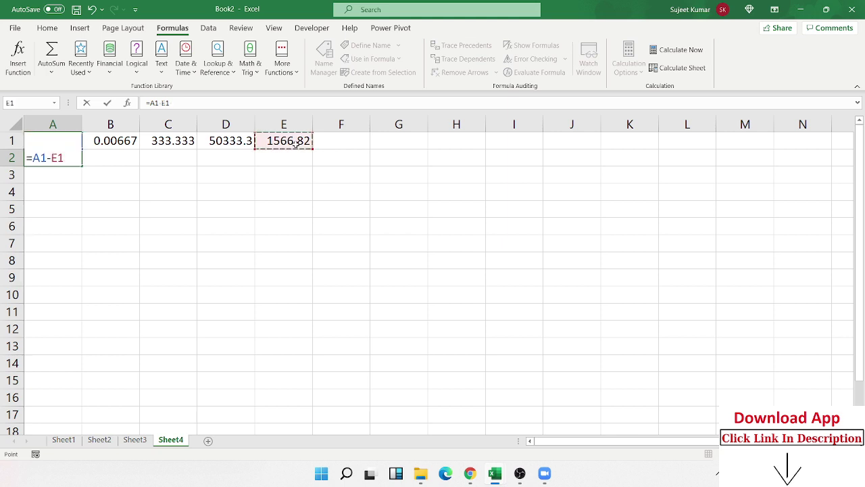
pyautogui.press('Return')
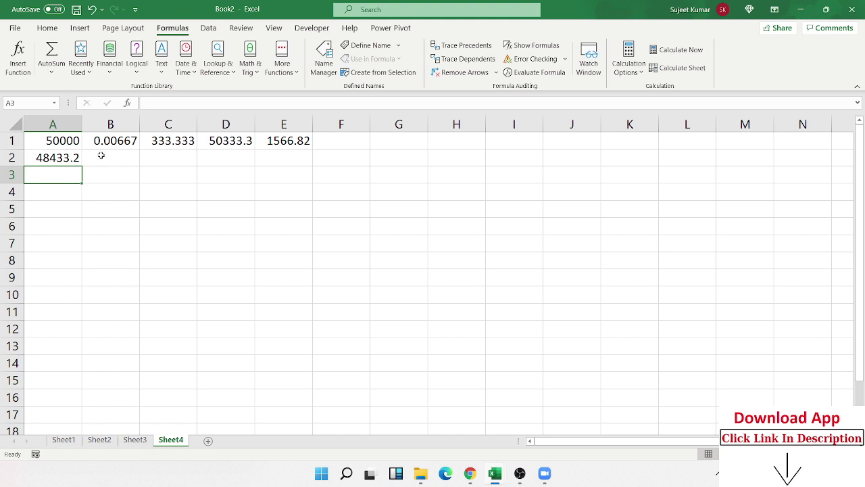
# Copy the monthly rate, interest, total and EMI cells from row 1 down into B2:E2.
pyautogui.moveTo(101, 156); pyautogui.dragTo(223, 161)
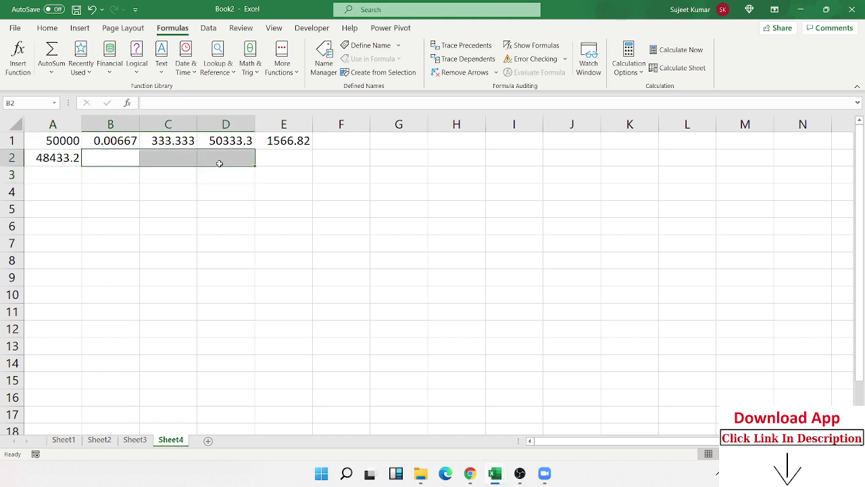
pyautogui.hotkey('ctrl', 'd')
pyautogui.click(267, 155)
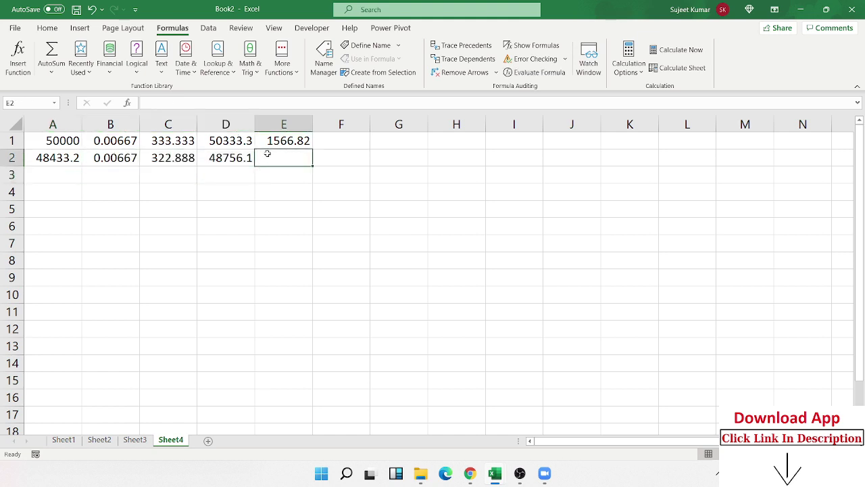
pyautogui.hotkey('ctrl', 'd')
# Fill the row 2 values and formulas in columns A to E down through row 36.
pyautogui.moveTo(298, 159); pyautogui.dragTo(51, 364)
pyautogui.hotkey('ctrl', 'd')
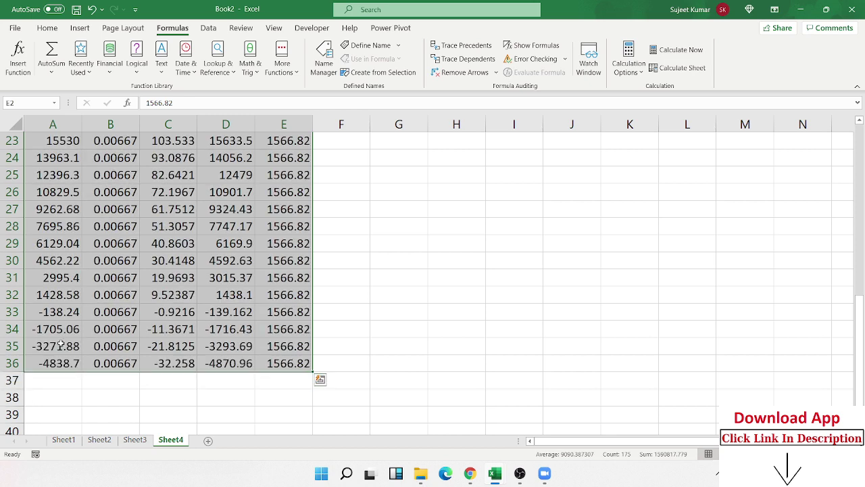
pyautogui.scroll(8, 61, 338)
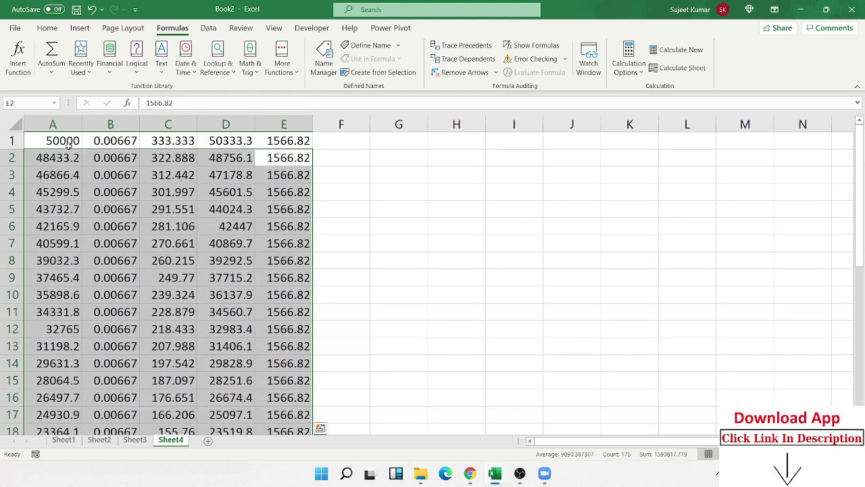
# Check the balance formulas in A2 and A3.
pyautogui.click(58, 154)
pyautogui.write('=A1-E1')
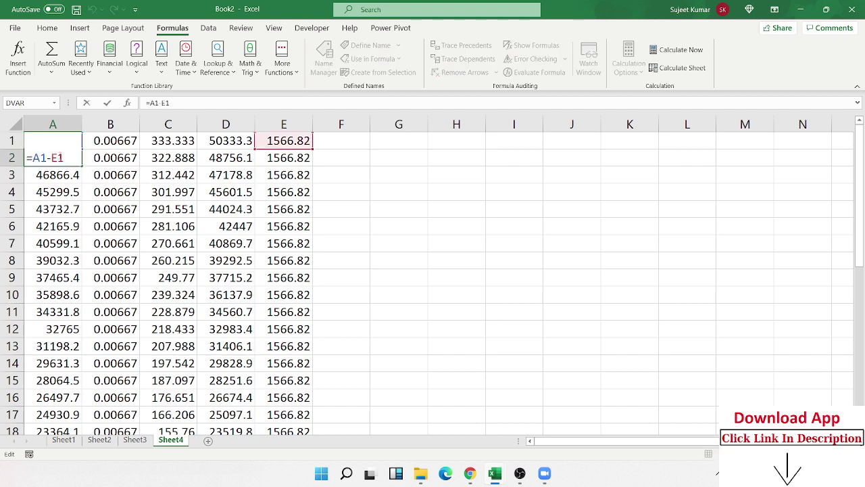
pyautogui.press('Return')
pyautogui.write('=A2-E2')
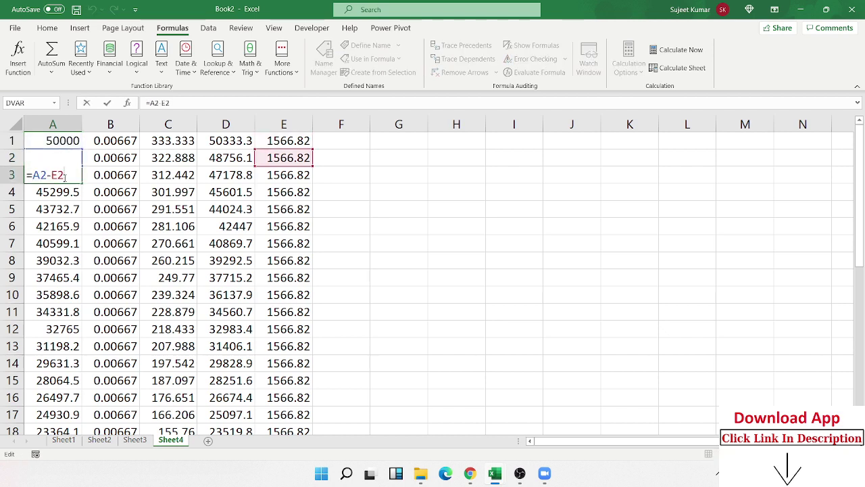
pyautogui.hotkey('ctrl', 'Return')
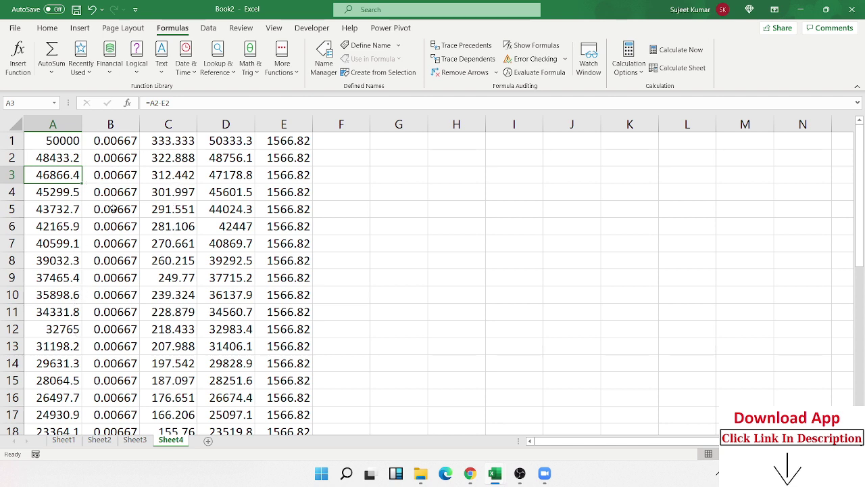
# Check the total formulas in D2 and D3 and review the schedule's balances down to row 36.
pyautogui.doubleClick(234, 158)
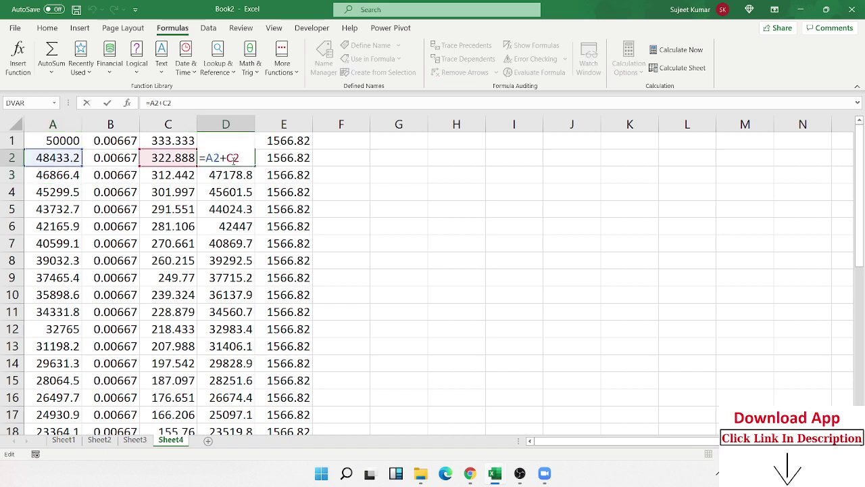
pyautogui.press('Escape')
pyautogui.click(230, 173)
pyautogui.doubleClick(230, 174)
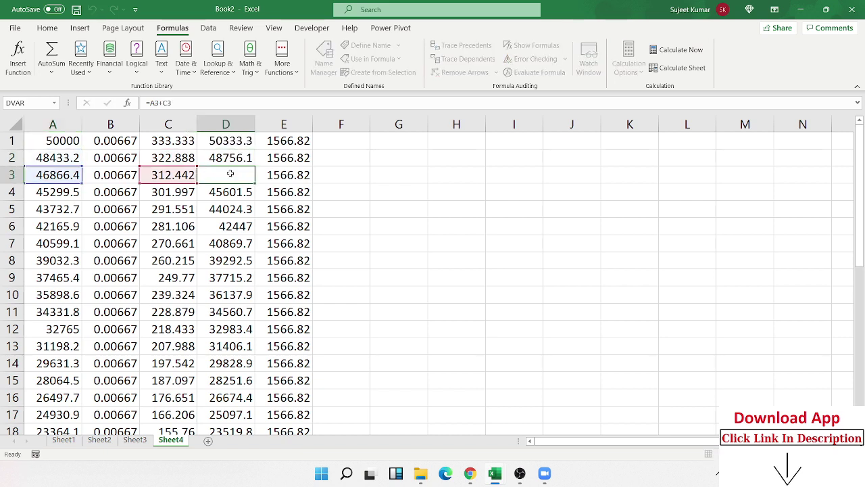
pyautogui.press('Escape')
pyautogui.scroll(-8, 178, 203)
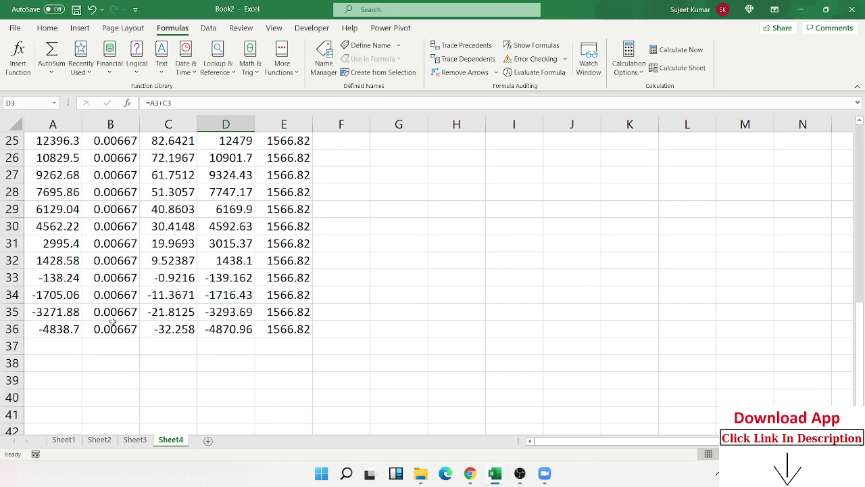
pyautogui.scroll(4, 63, 333)
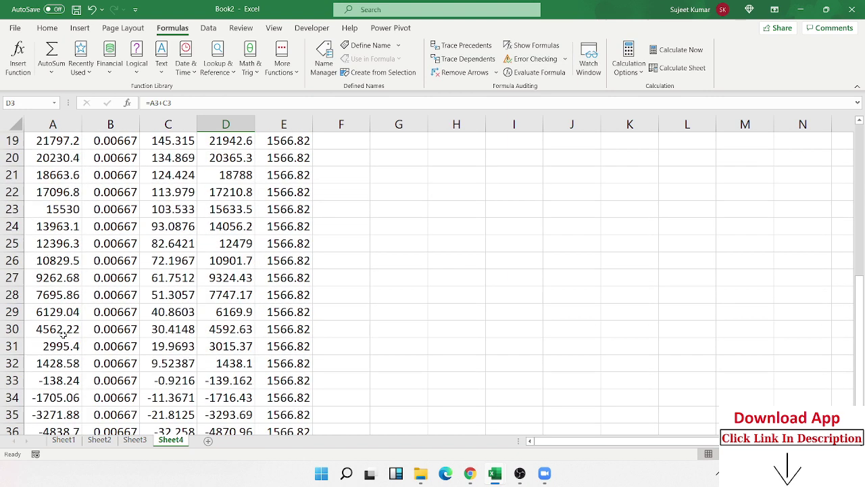
pyautogui.scroll(5, 63, 333)
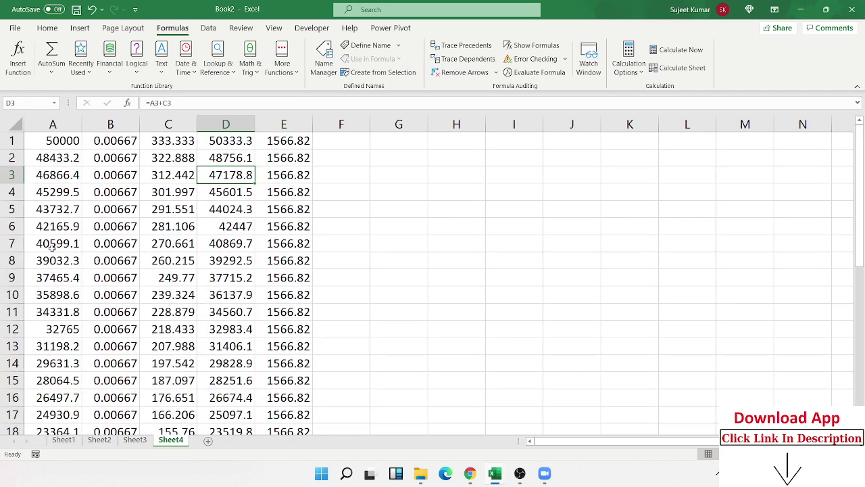
pyautogui.click(67, 159)
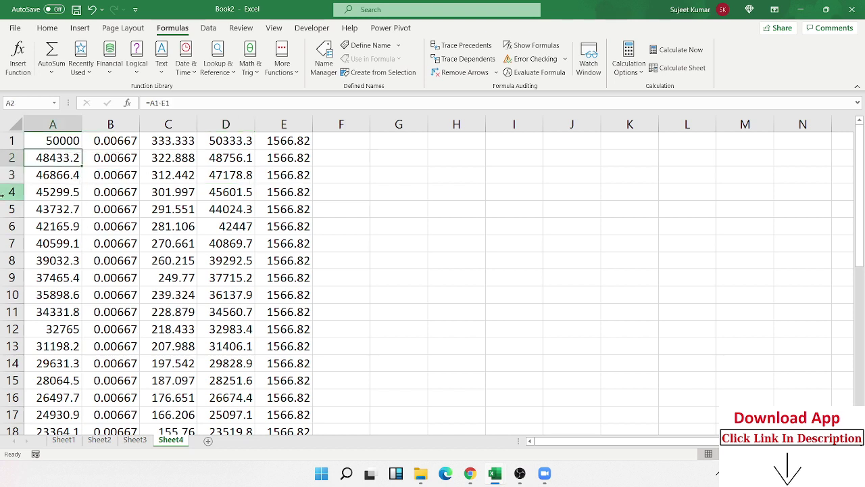
pyautogui.write('=')
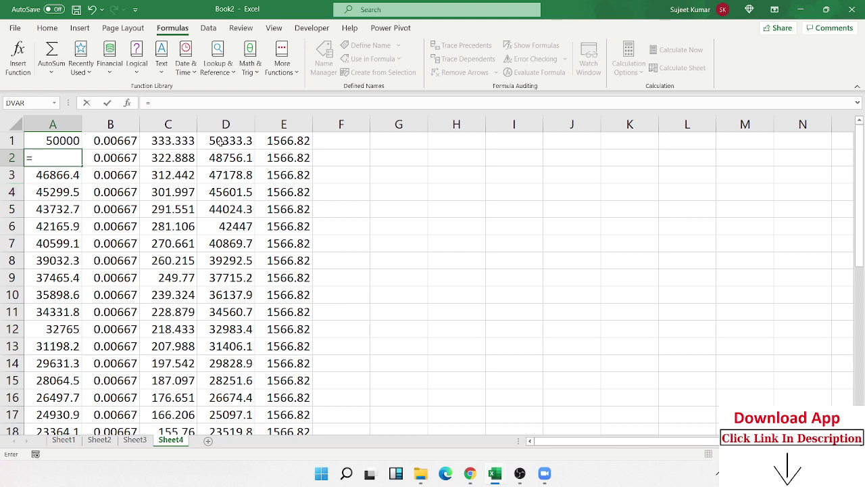
pyautogui.write('A1-E1')
pyautogui.hotkey('ctrl', 'Return')
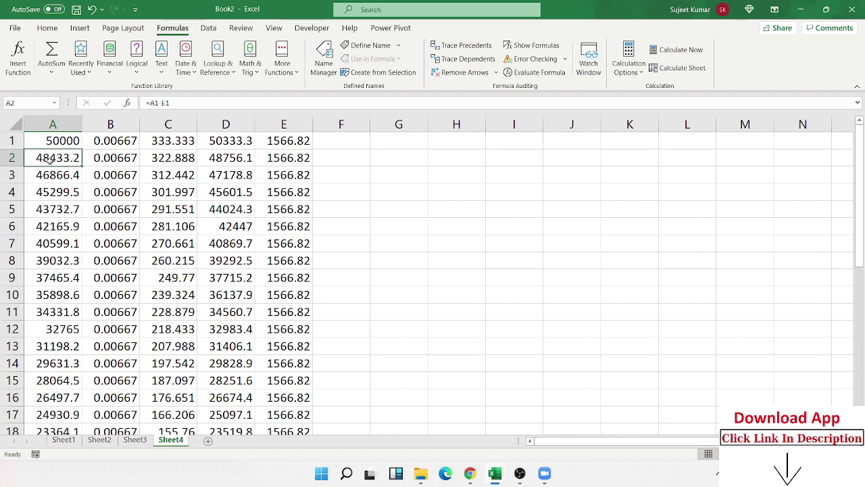
# Replace the balance formula in A2 with =D1-E1, subtracting the EMI from the amount including interest.
pyautogui.write('=')
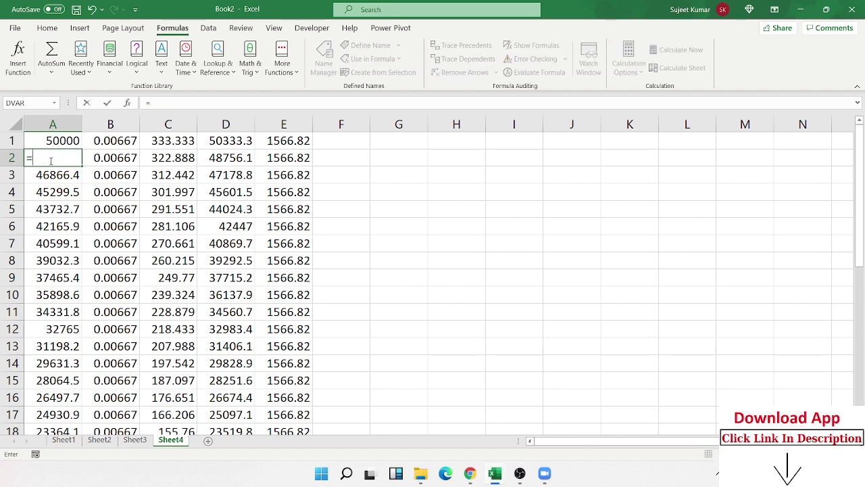
pyautogui.click(233, 142)
pyautogui.write('-')
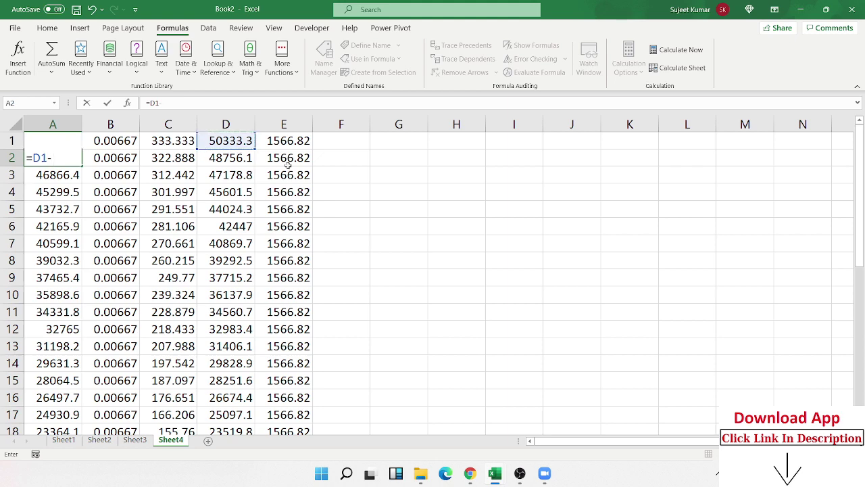
pyautogui.click(303, 140)
pyautogui.press('Return')
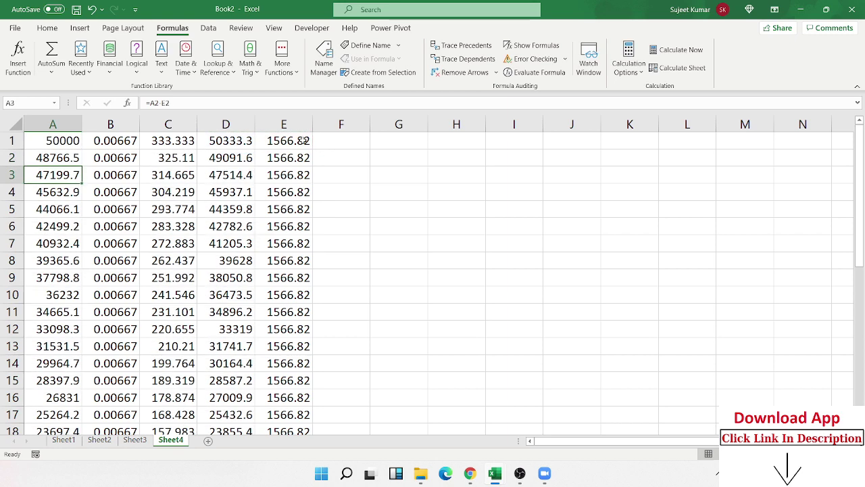
# Fill the corrected balance formula from A2 down through A36.
pyautogui.press('Up')
pyautogui.hotkey('ctrl', 'shift', 'Down')
pyautogui.hotkey('ctrl', 'd')
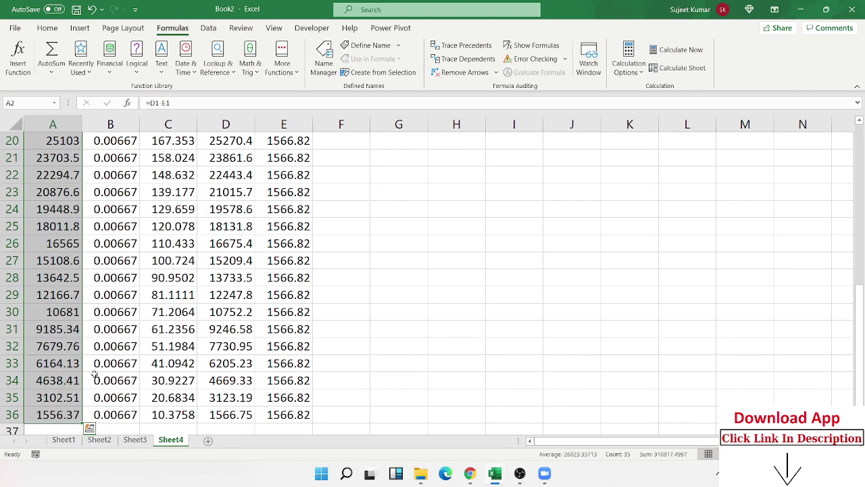
# Check the final month's balance, interest and total in A36, C36 and D36.
pyautogui.click(53, 414)
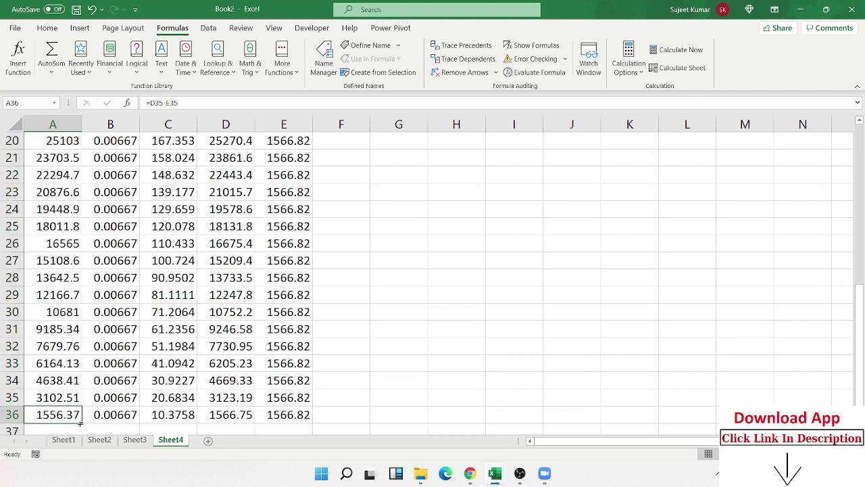
pyautogui.click(160, 415)
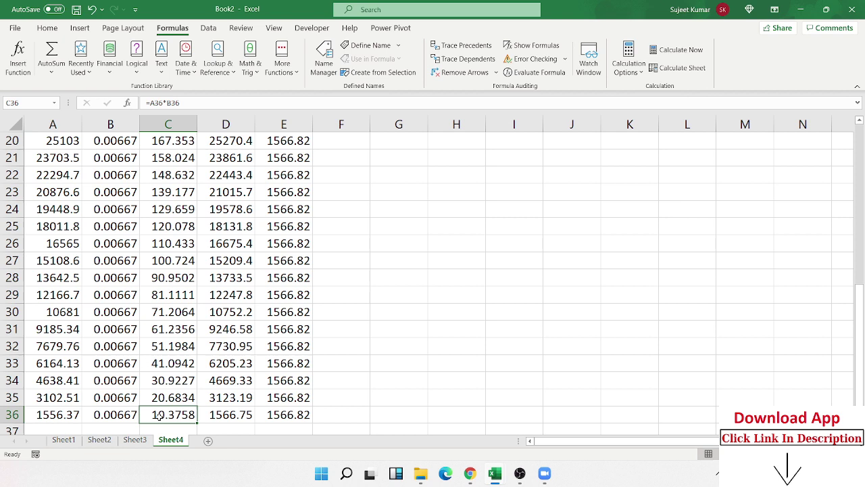
pyautogui.click(246, 411)
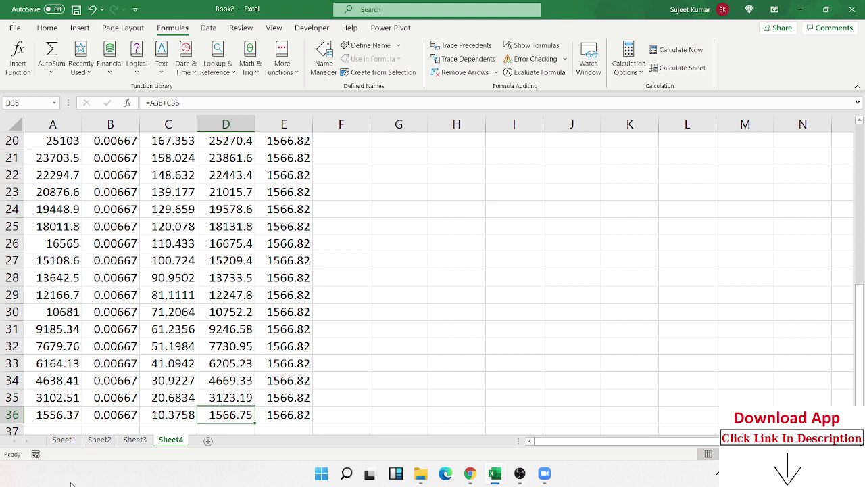
# Display the EMI in B6 on Sheet3 with extra decimal places and return it to two decimals.
pyautogui.click(135, 440)
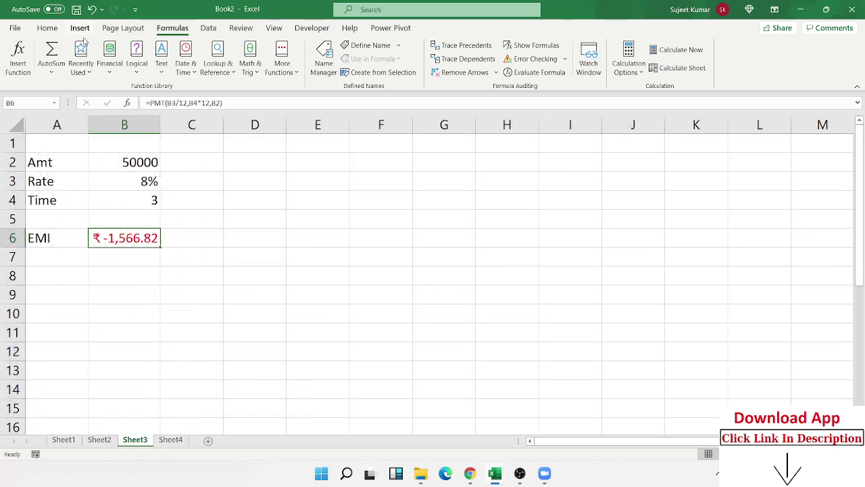
pyautogui.click(43, 31)
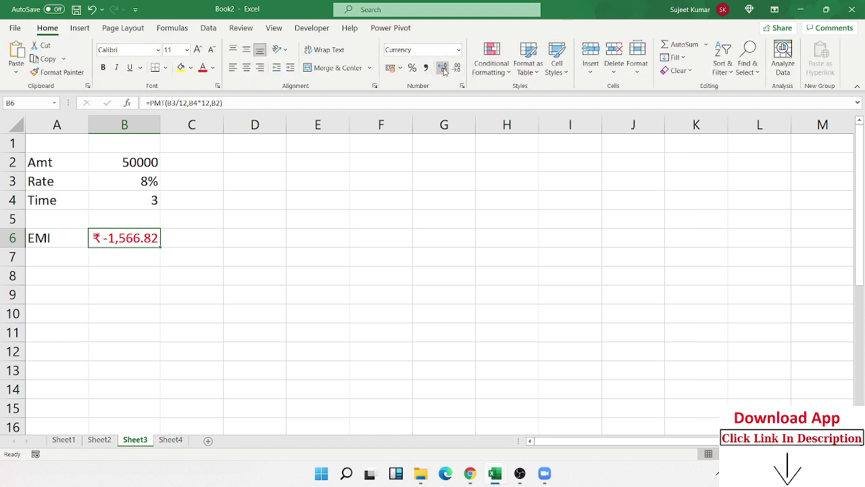
pyautogui.click(443, 69)
pyautogui.click(442, 68)
pyautogui.click(443, 69)
pyautogui.click(457, 69)
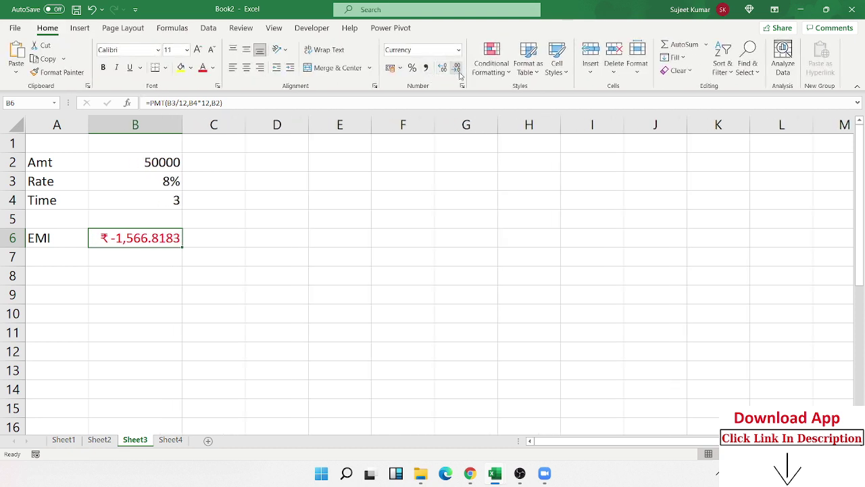
pyautogui.click(457, 69)
pyautogui.click(457, 69)
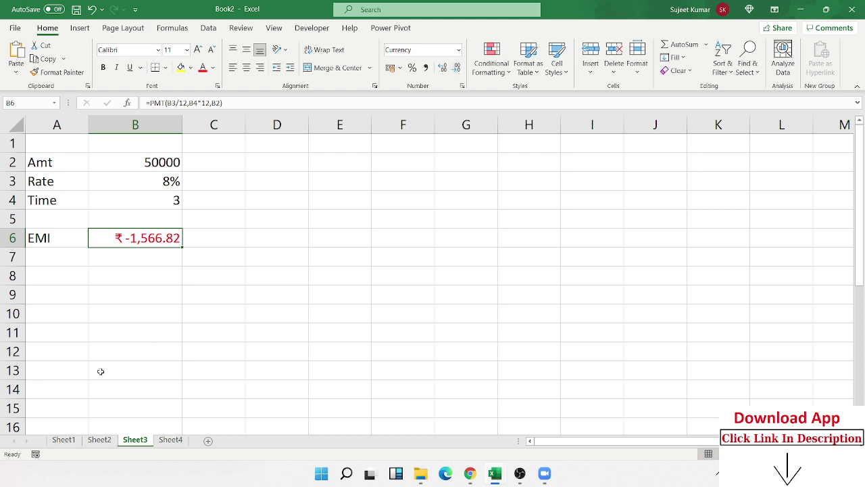
# Review the loan inputs in B2:B4 and the arguments of the PMT formula in B6.
pyautogui.click(85, 271)
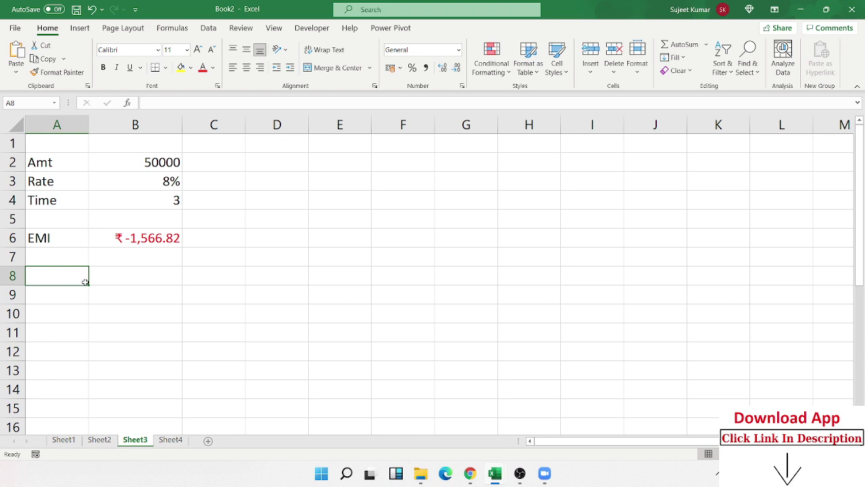
pyautogui.press('Up')
pyautogui.press('Up')
pyautogui.press('Up')
pyautogui.press('Up')
pyautogui.press('Up')
pyautogui.press('Up')
pyautogui.press('Up')
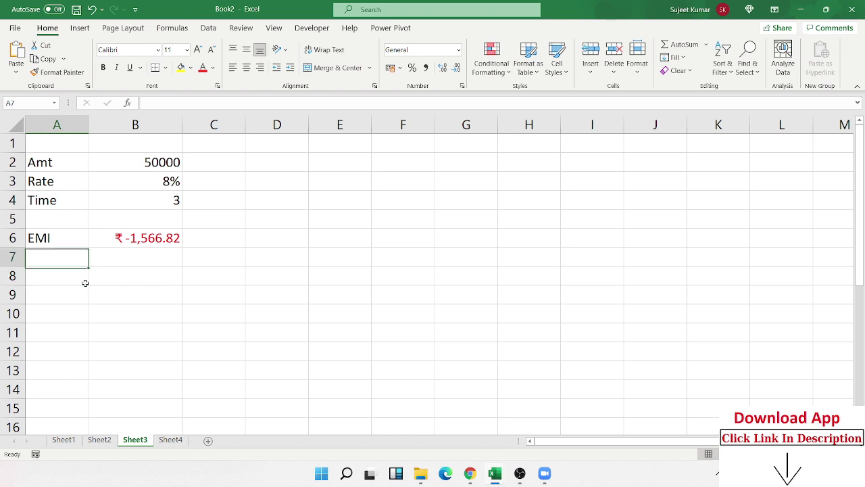
pyautogui.press('Right')
pyautogui.press('Right')
pyautogui.press('Left')
pyautogui.press('Down')
pyautogui.press('Down')
pyautogui.press('Down')
pyautogui.press('Down')
pyautogui.press('Down')
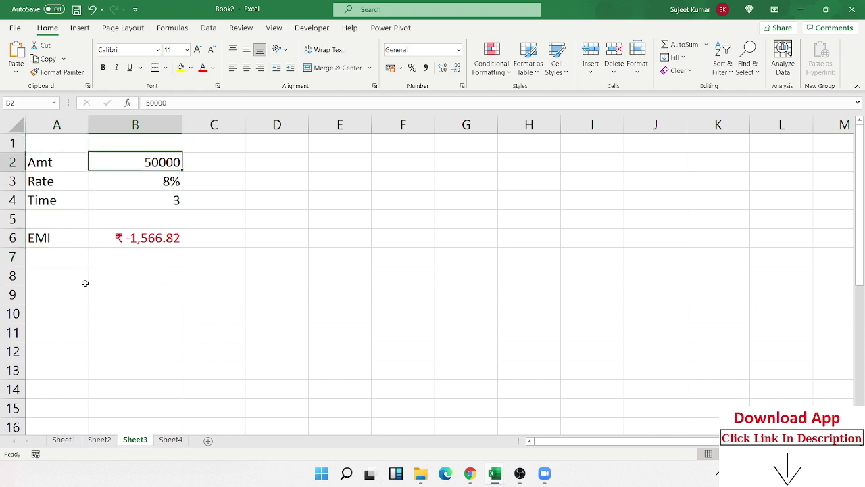
pyautogui.press('F2')
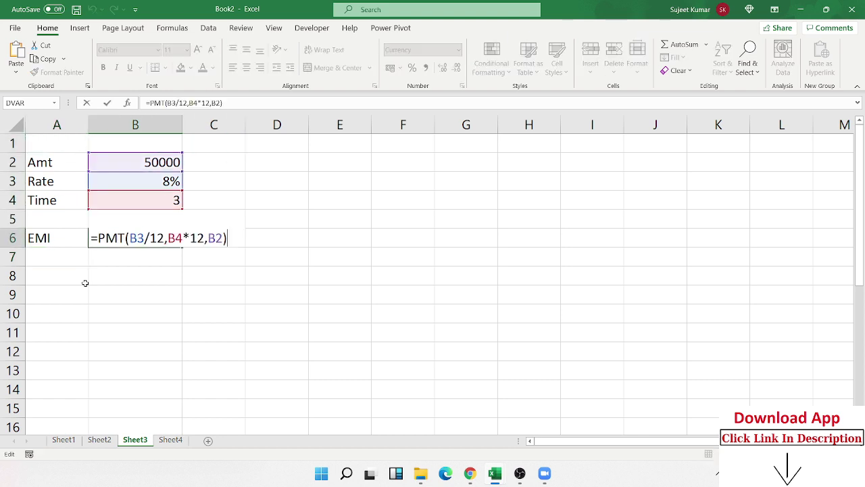
pyautogui.press('Left')
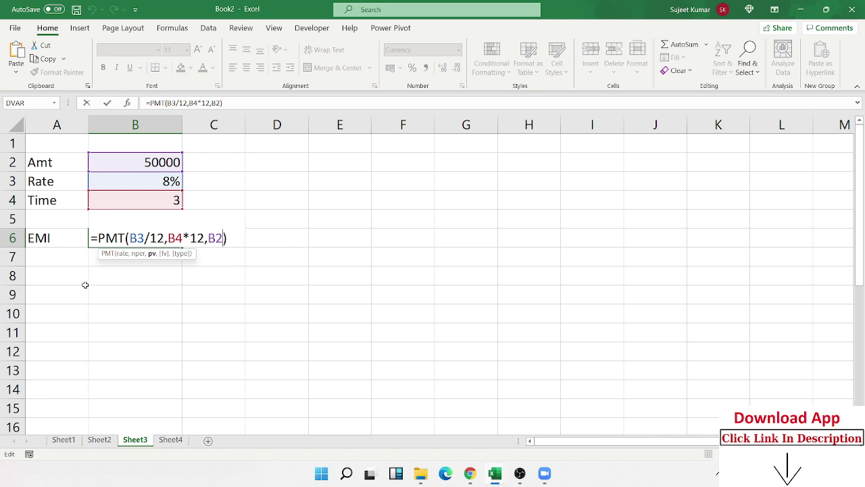
pyautogui.hotkey('ctrl', 'Return')
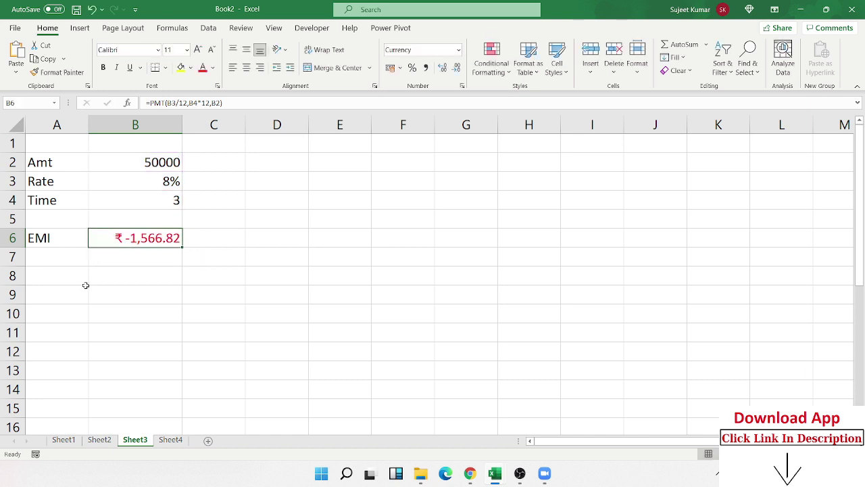
pyautogui.press('Down')
pyautogui.press('Down')
pyautogui.press('Down')
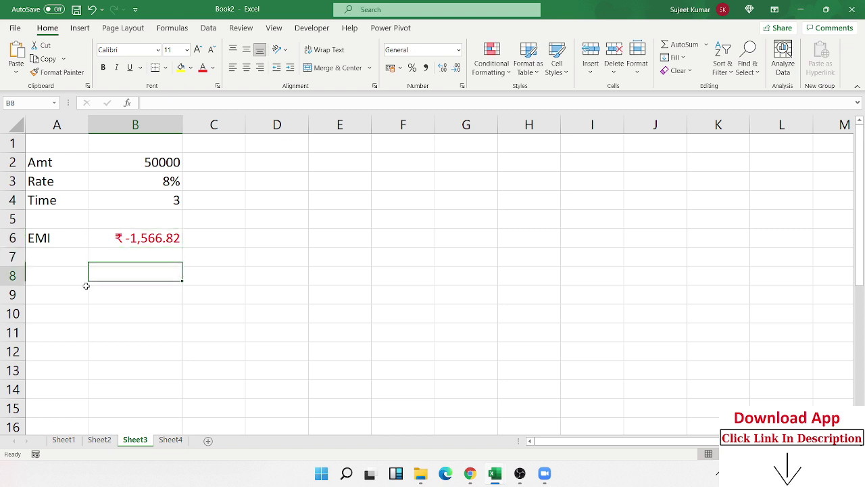
pyautogui.press('Up')
pyautogui.press('Up')
pyautogui.press('Up')
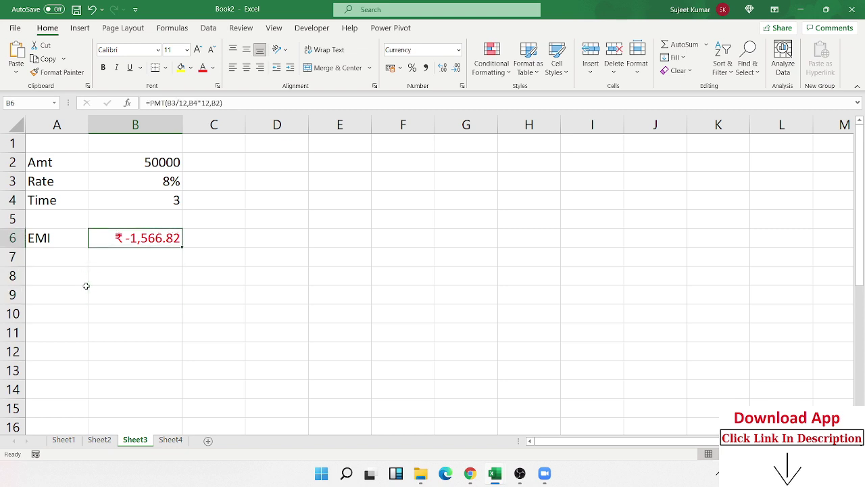
pyautogui.press('Down')
pyautogui.press('Down')
pyautogui.click(87, 287)
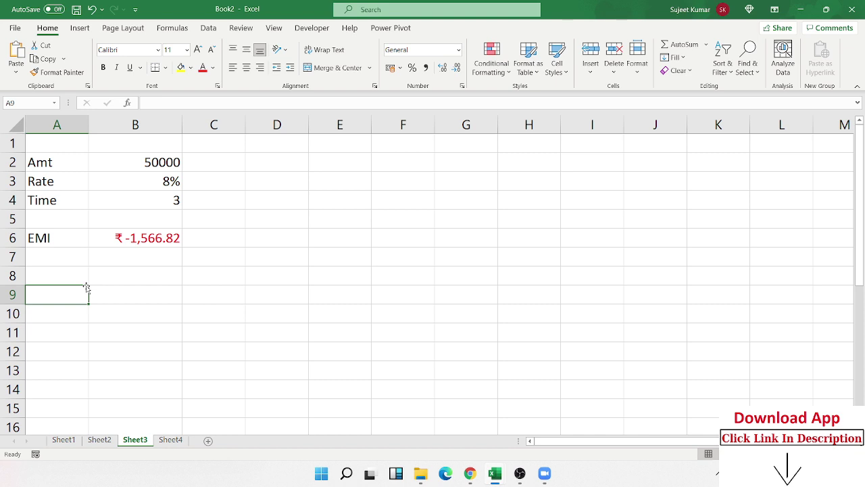
# Label A9 as FV and enter a future value of 500000 in B9.
pyautogui.write('F')
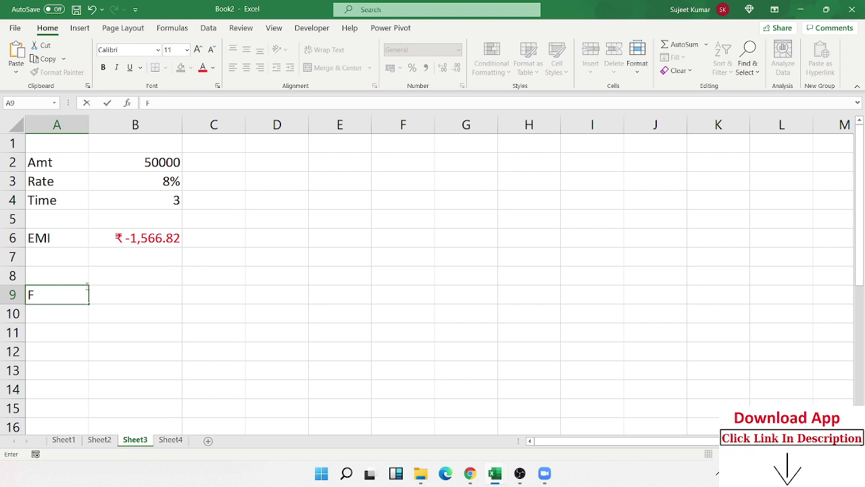
pyautogui.write('V')
pyautogui.press('Tab')
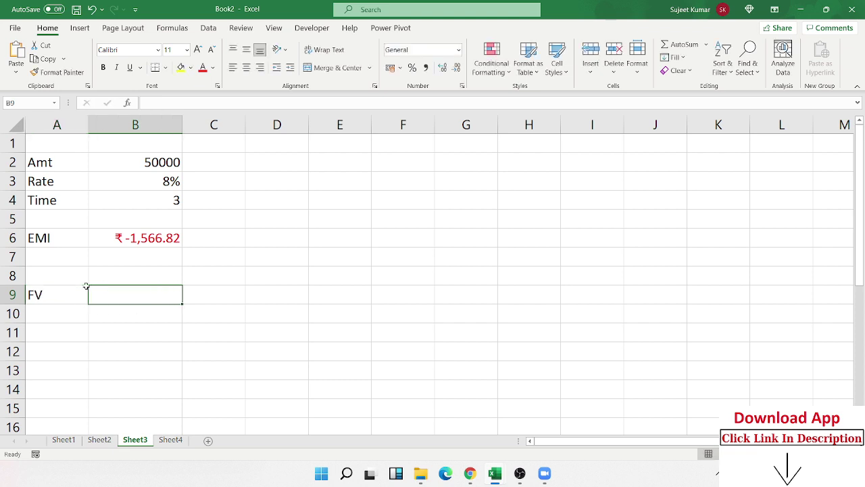
pyautogui.write('500000')
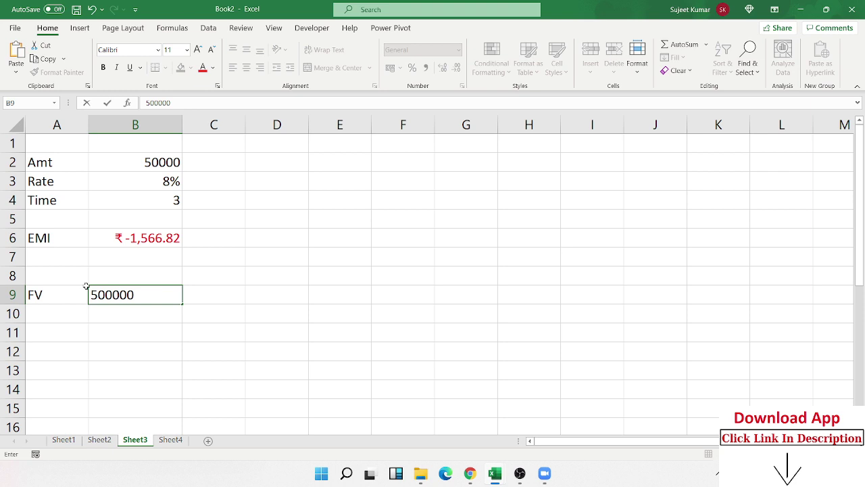
pyautogui.press('Return')
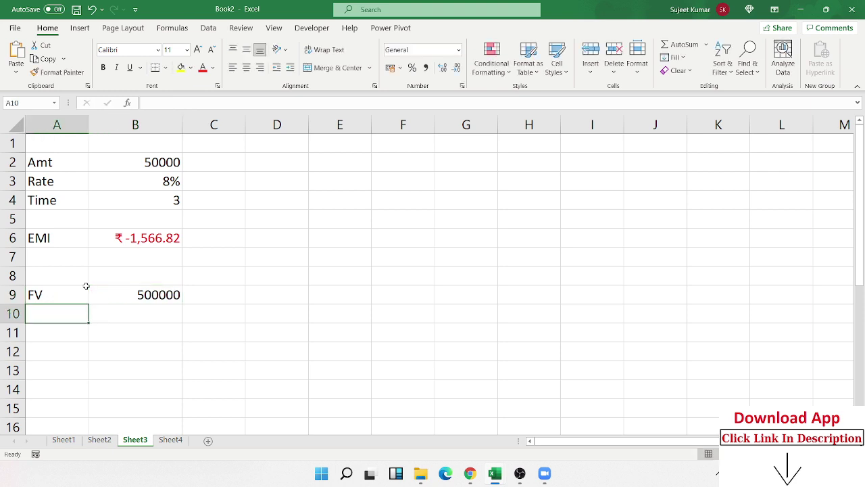
# Add a Rate of 6% in row 10 and a T value of 10 in row 11 below the FV entry.
pyautogui.write('Rate')
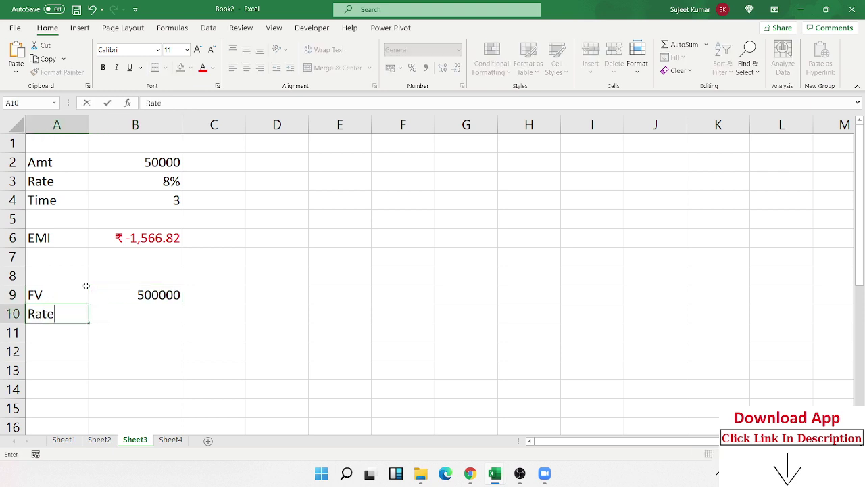
pyautogui.press('Tab')
pyautogui.write('6%')
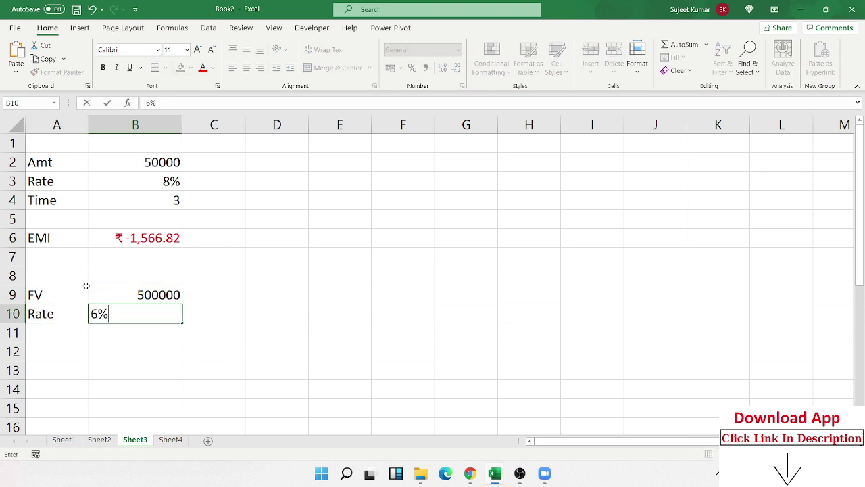
pyautogui.press('Return')
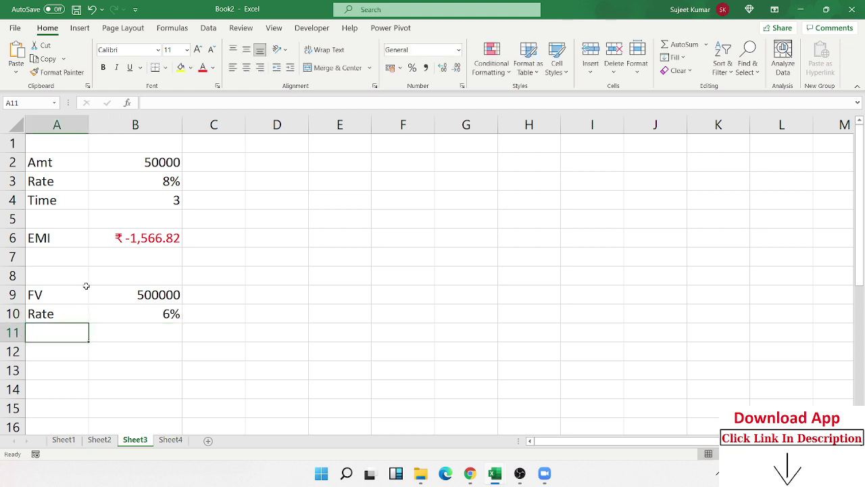
pyautogui.write('T')
pyautogui.press('Tab')
pyautogui.write('10')
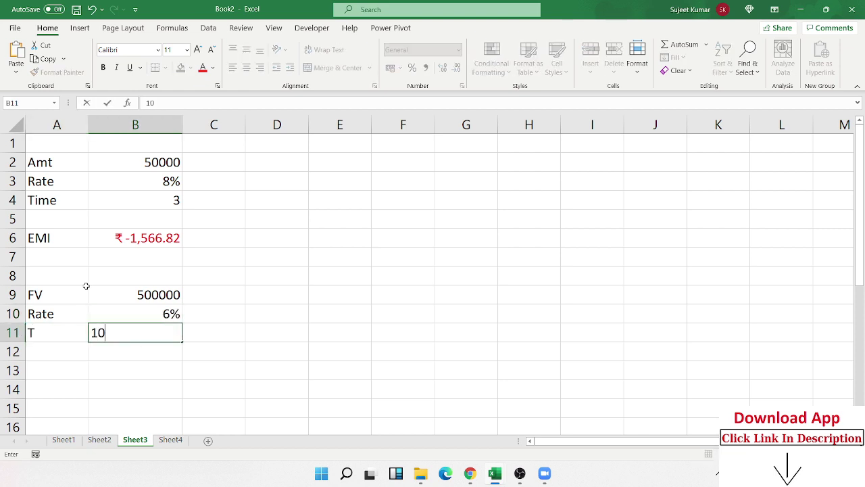
pyautogui.press('Return')
pyautogui.press('Return')
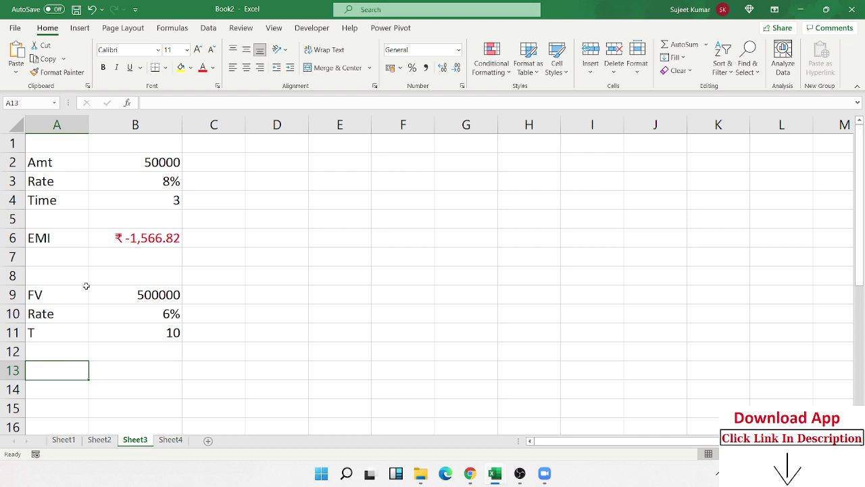
# Calculate the monthly payment needed for the future value in A13 with =PMT(B10/12,B11*12,,B9), leaving the present value empty.
pyautogui.write('=')
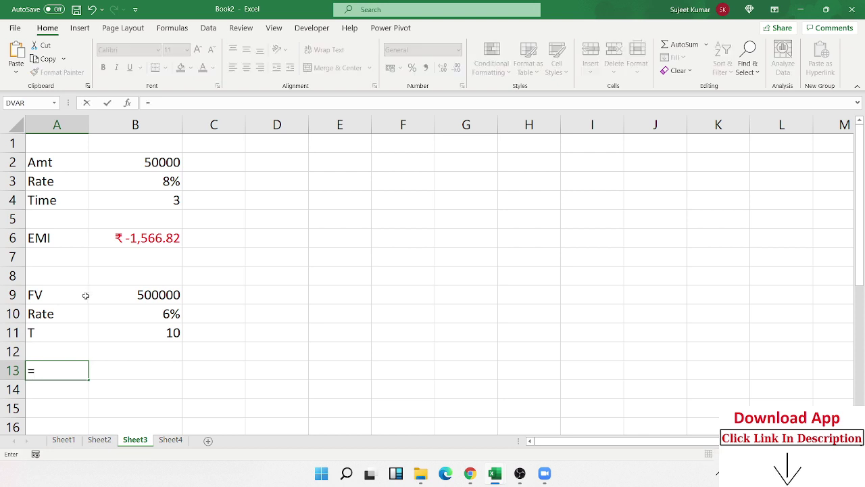
pyautogui.write('pmt')
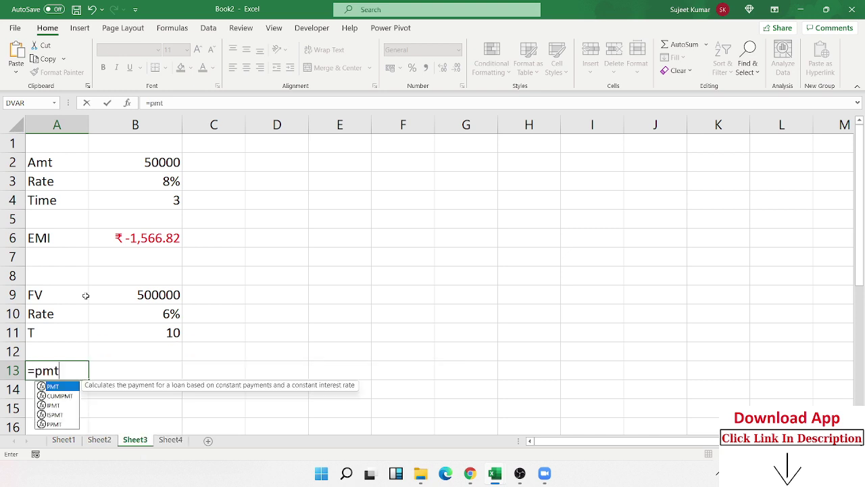
pyautogui.press('Tab')
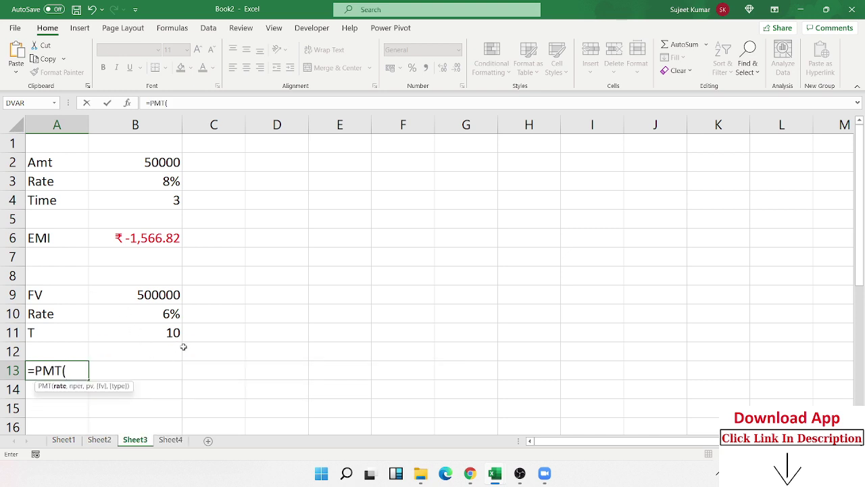
pyautogui.click(168, 314)
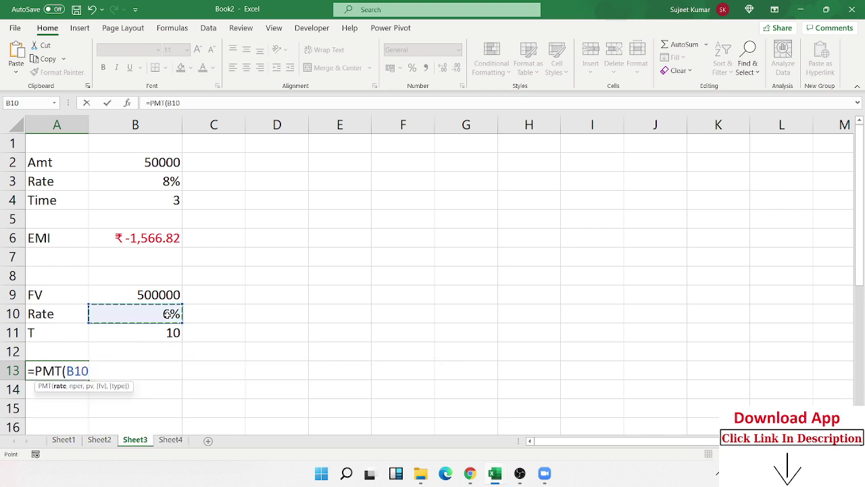
pyautogui.write('/12')
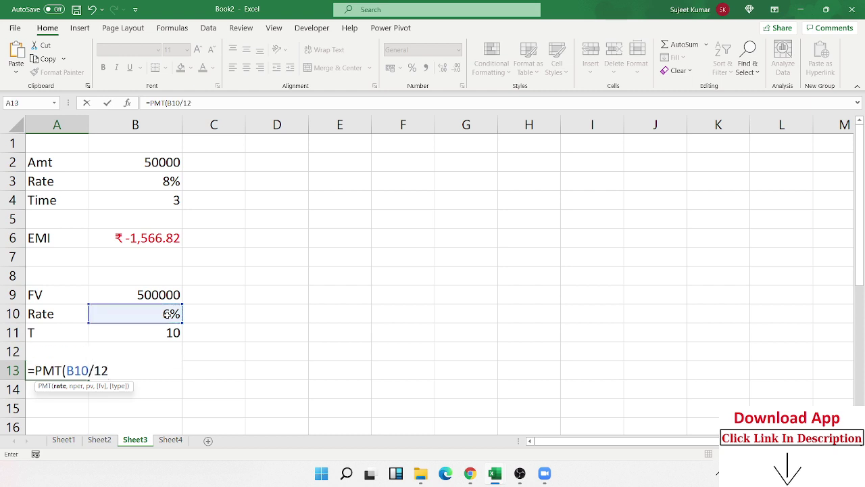
pyautogui.write(',')
pyautogui.press('Up')
pyautogui.press('Up')
pyautogui.press('Right')
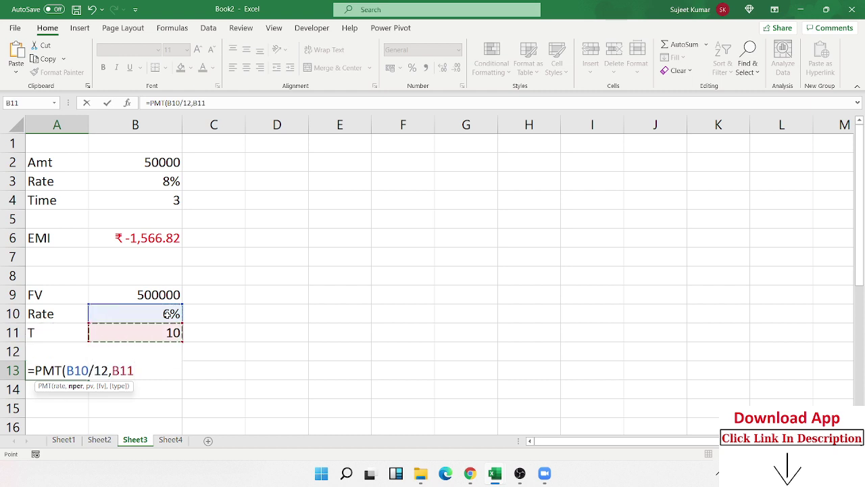
pyautogui.write('*12,')
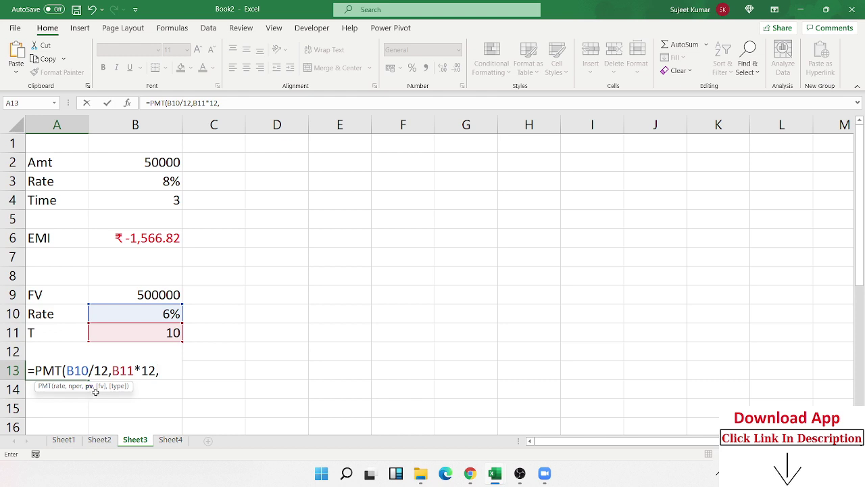
pyautogui.write(',')
pyautogui.click(147, 296)
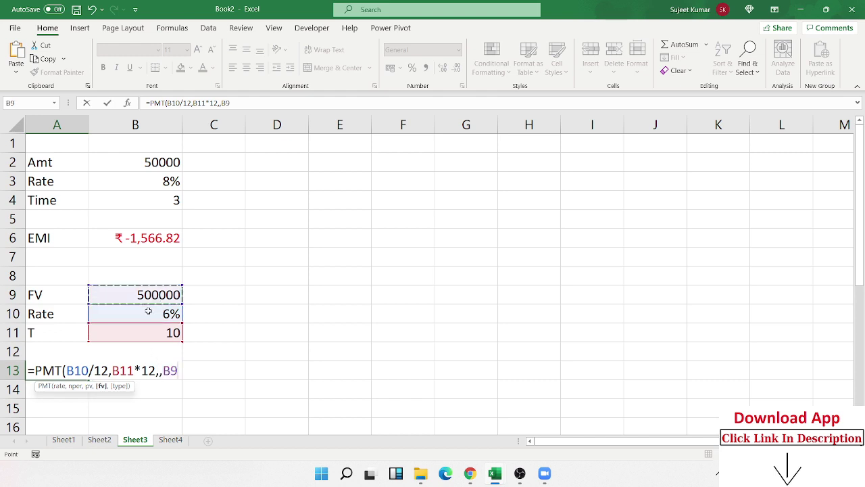
pyautogui.press('Return')
pyautogui.press('Up')
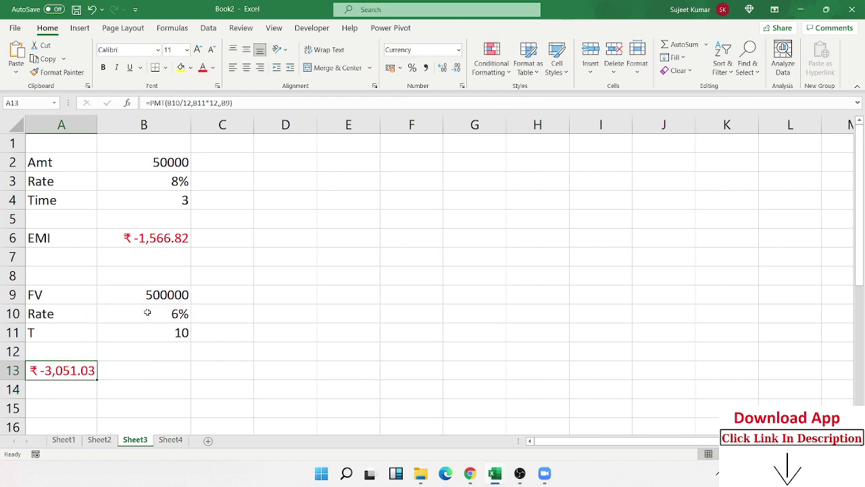
# Review the rate, time and future value inputs in B10, B11 and B9 behind the payment in A13.
pyautogui.scroll(-1, 117, 343)
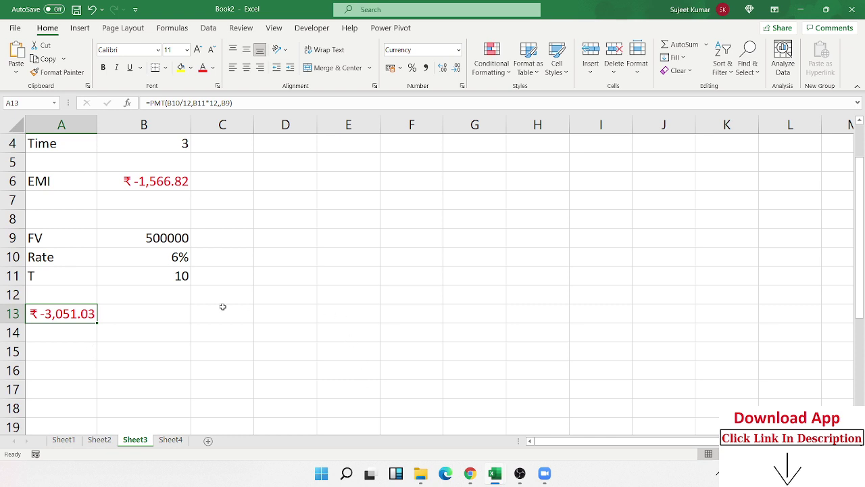
pyautogui.click(162, 257)
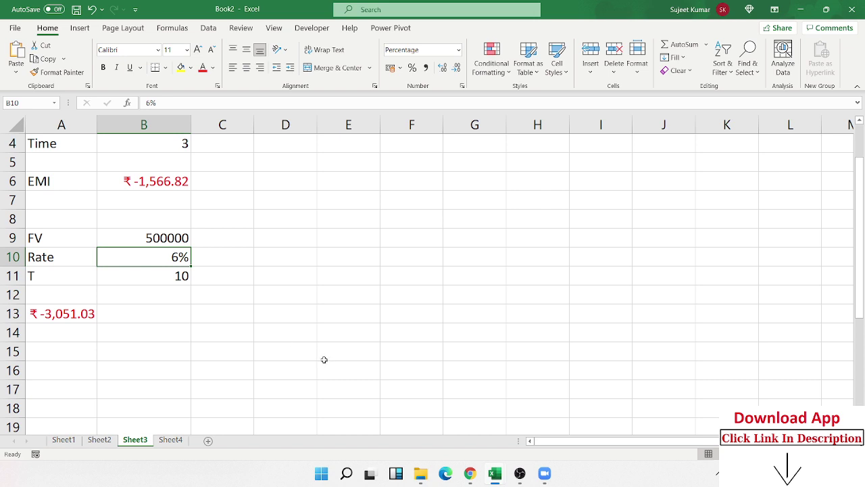
pyautogui.click(180, 278)
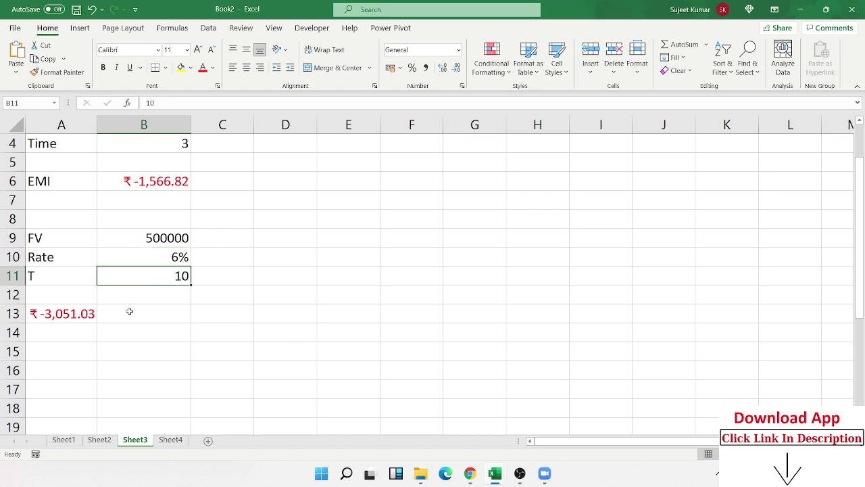
pyautogui.click(148, 231)
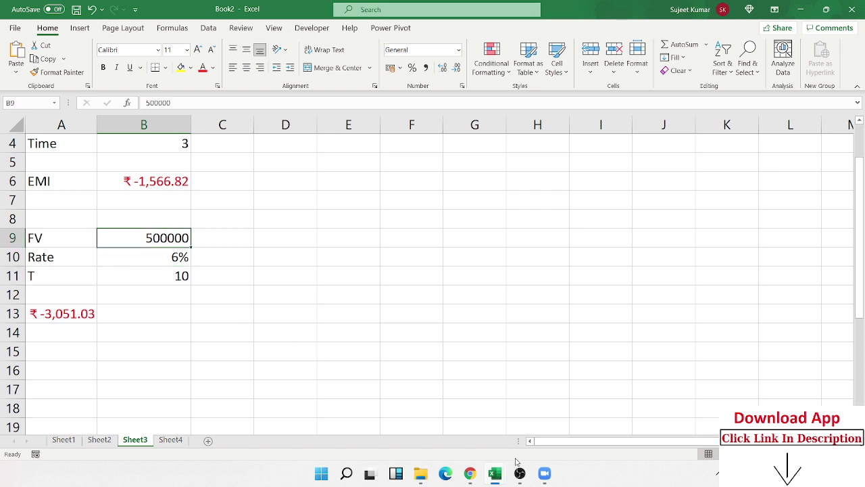
# Switch to Chrome and look at the Gmail inbox.
pyautogui.moveTo(535, 461)
pyautogui.click(470, 475)
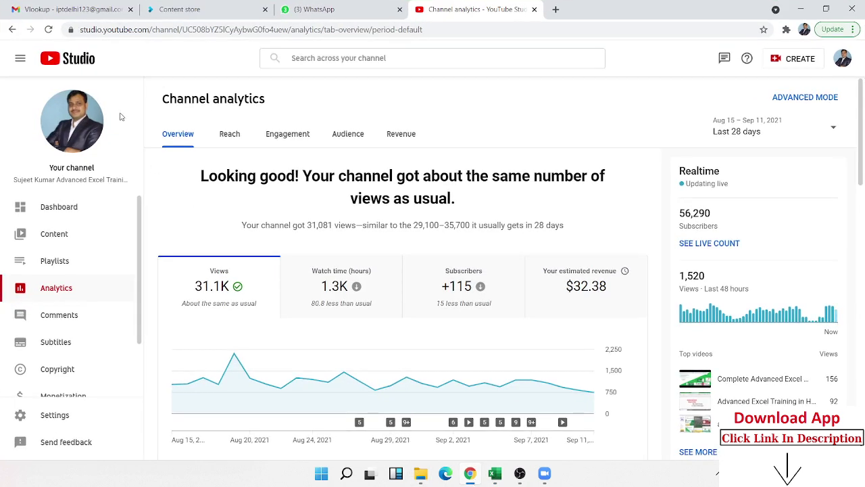
pyautogui.click(103, 9)
pyautogui.click(48, 110)
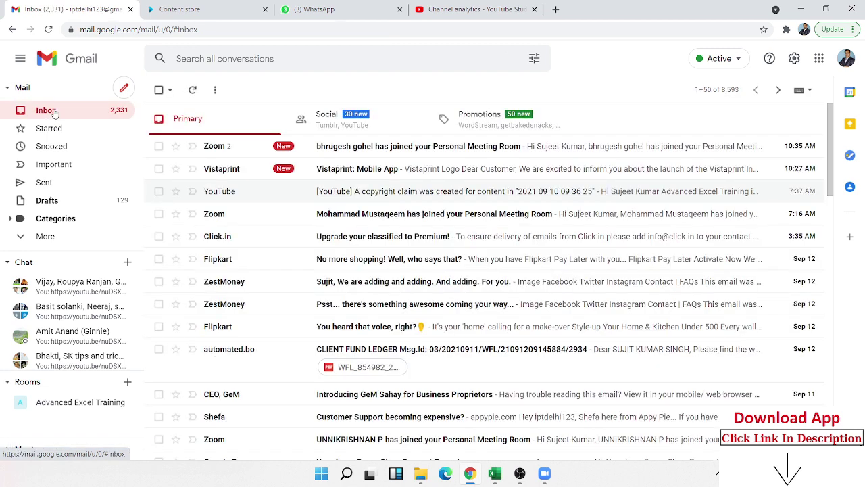
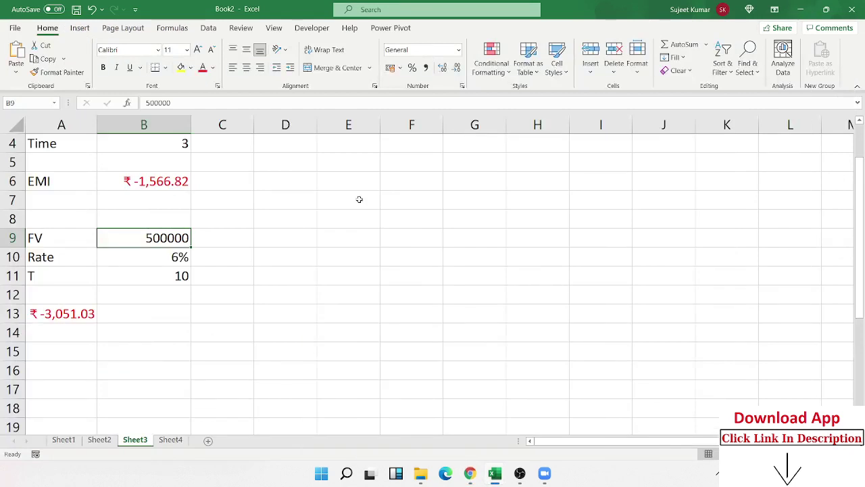
# Back in Excel's Sheet3, label A16 as EMI and enter 2000 in B16.
pyautogui.click(64, 369)
pyautogui.scroll(-1, 65, 371)
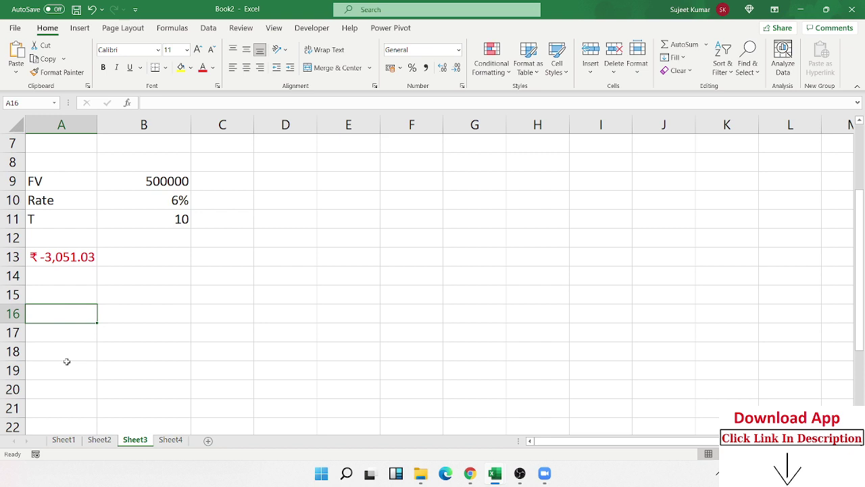
pyautogui.write('EMI')
pyautogui.press('Tab')
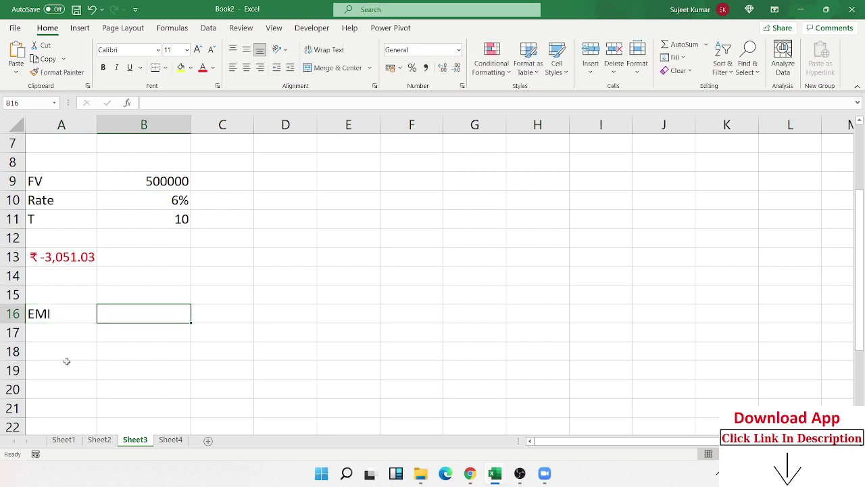
pyautogui.write('2000')
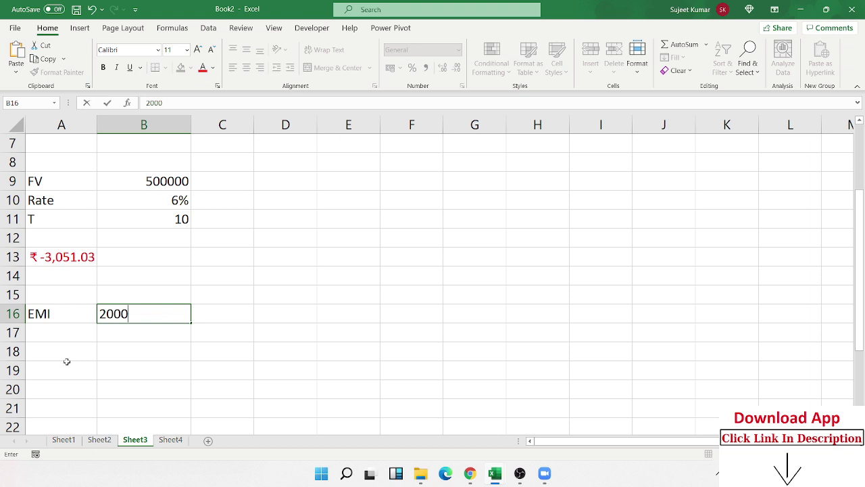
pyautogui.press('Return')
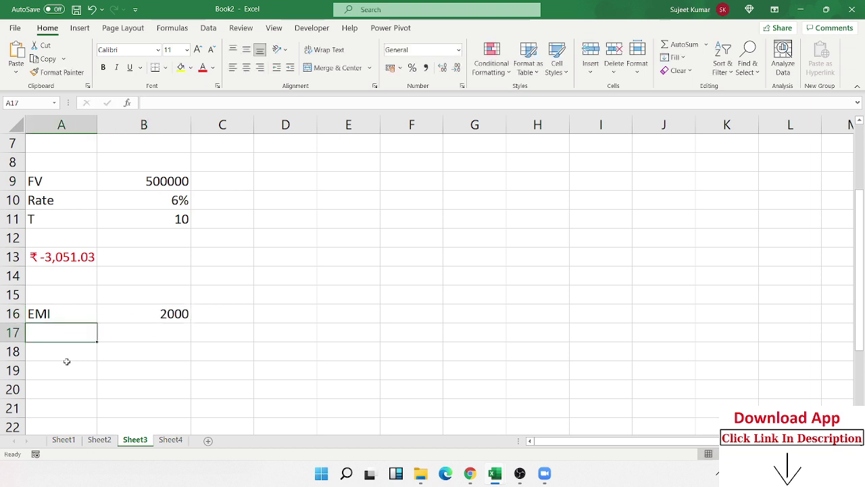
# Add a Rate of 5% in row 17 and a T value of 5 in row 18 below the EMI entry.
pyautogui.write('RAte')
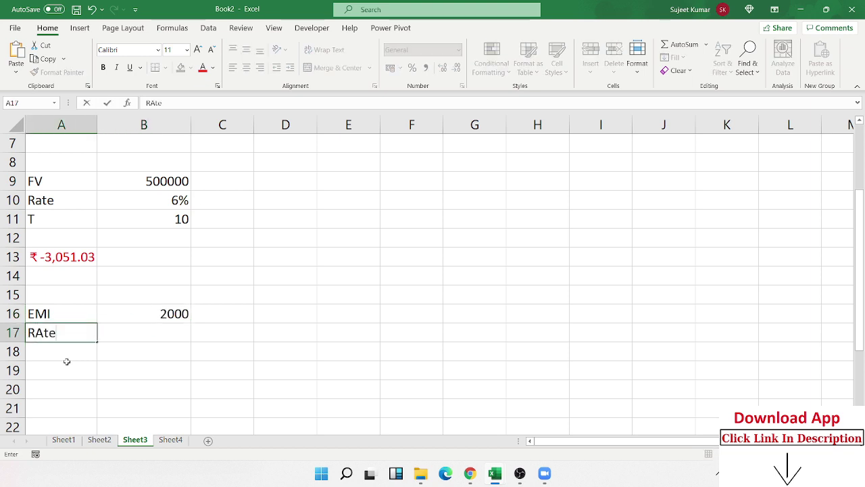
pyautogui.press('Tab')
pyautogui.write('5%')
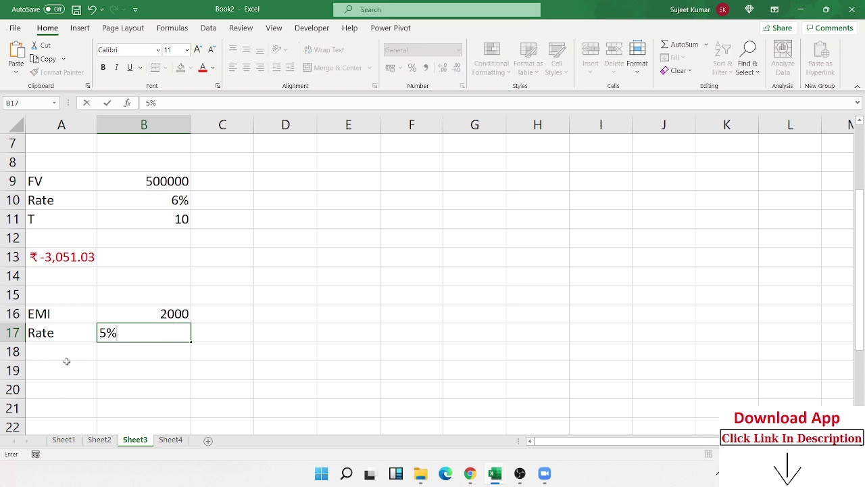
pyautogui.press('Return')
pyautogui.click(68, 363)
pyautogui.write('T')
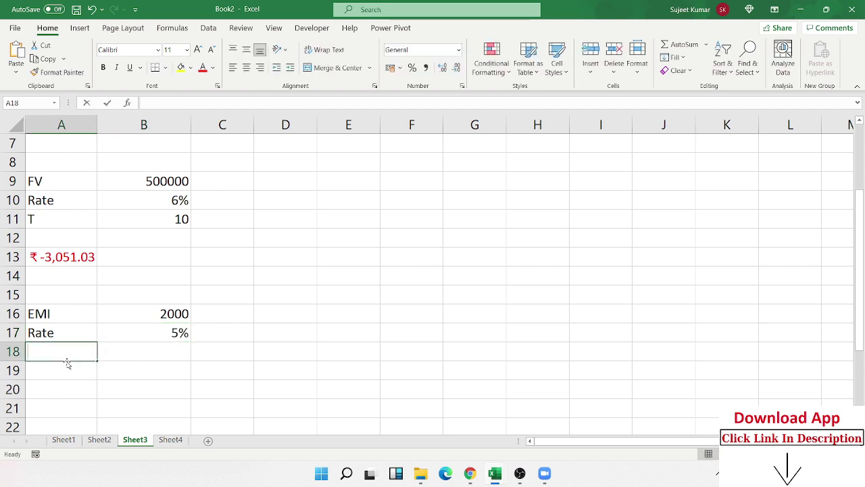
pyautogui.press('Tab')
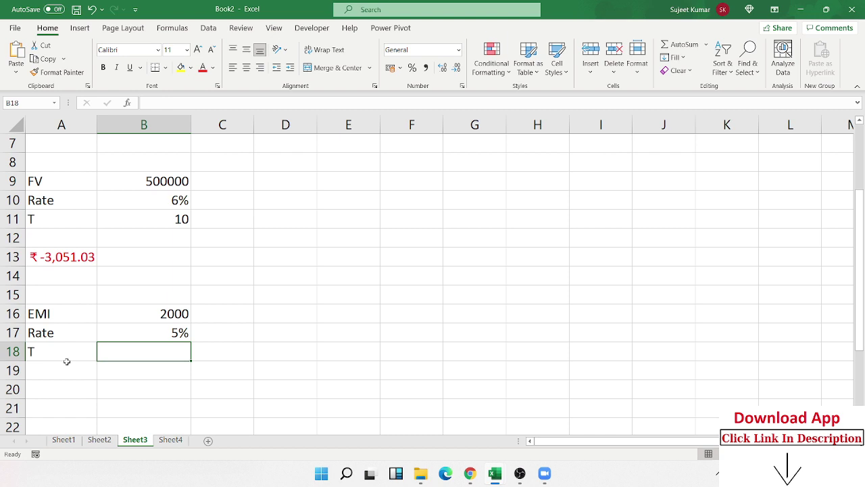
pyautogui.write('5')
pyautogui.press('Return')
pyautogui.press('Down')
pyautogui.press('Down')
pyautogui.press('Down')
pyautogui.press('Down')
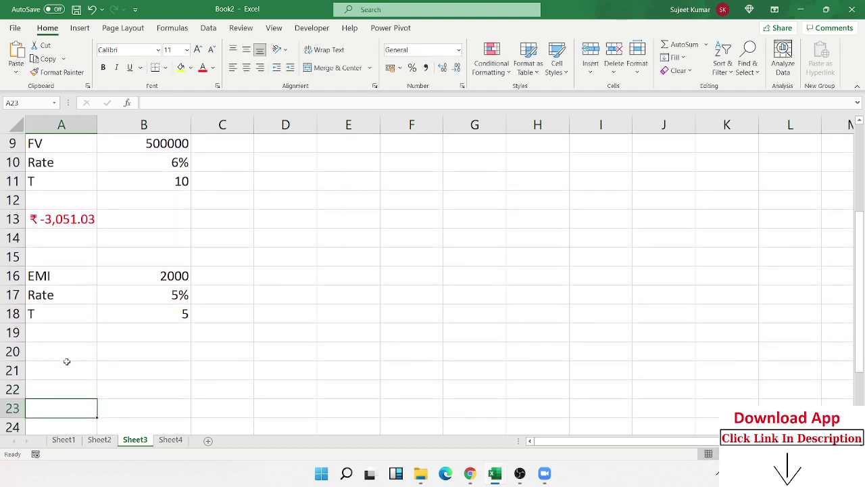
pyautogui.press('Down')
pyautogui.press('Down')
pyautogui.press('Up')
pyautogui.press('Up')
pyautogui.press('Up')
pyautogui.press('Up')
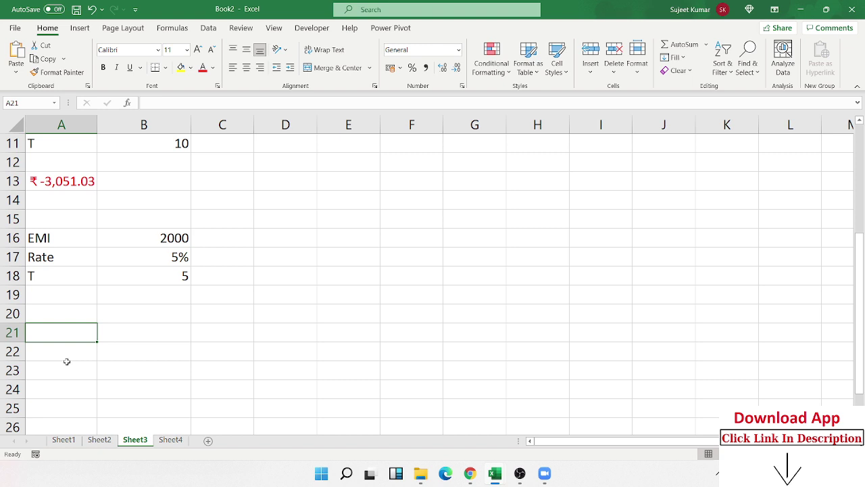
# Label cell A20 as FV, below the EMI, Rate and T inputs.
pyautogui.click(90, 312)
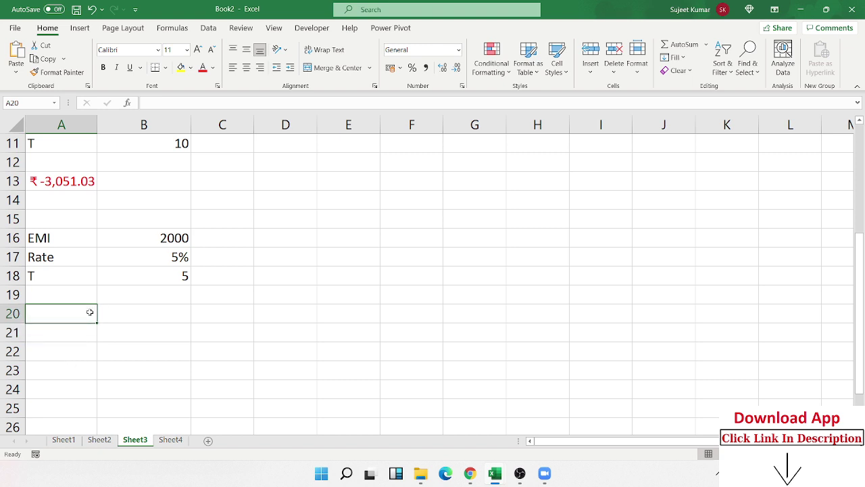
pyautogui.doubleClick(90, 312)
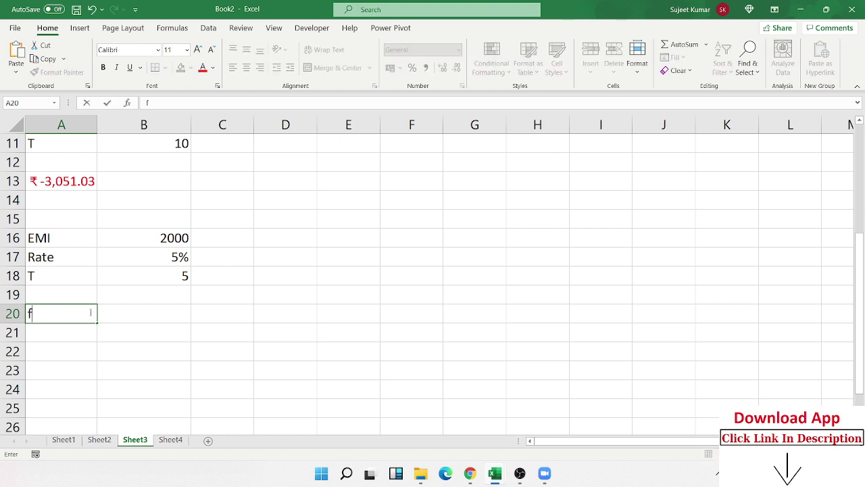
pyautogui.write('FV')
pyautogui.press('Tab')
# Start an FV formula in B20 with B17/12 as the rate and B18*12 as the number of periods.
pyautogui.write('=')
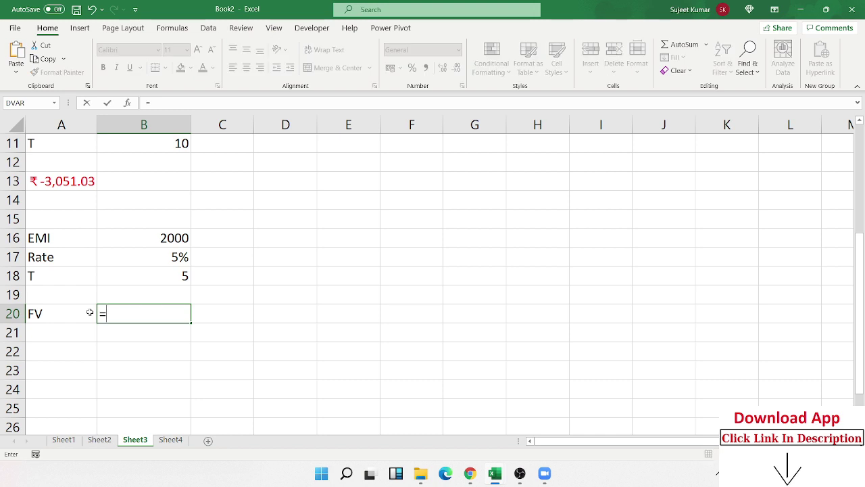
pyautogui.write('fv')
pyautogui.press('Tab')
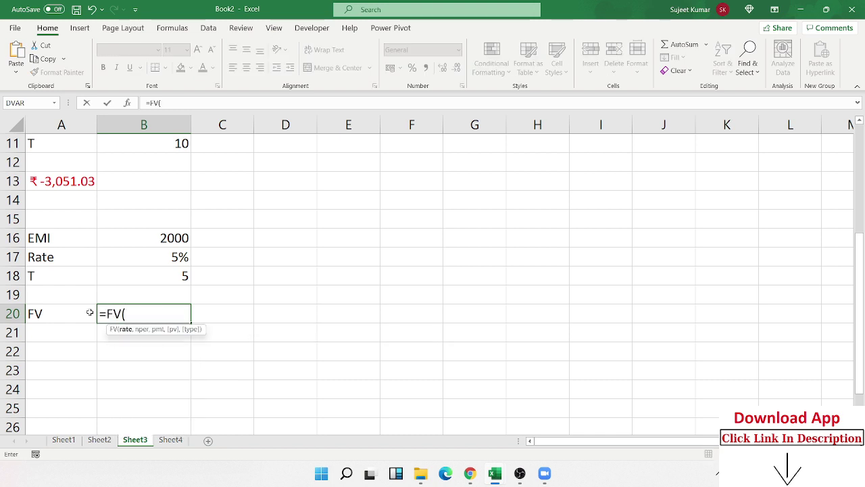
pyautogui.click(169, 259)
pyautogui.write('/12,')
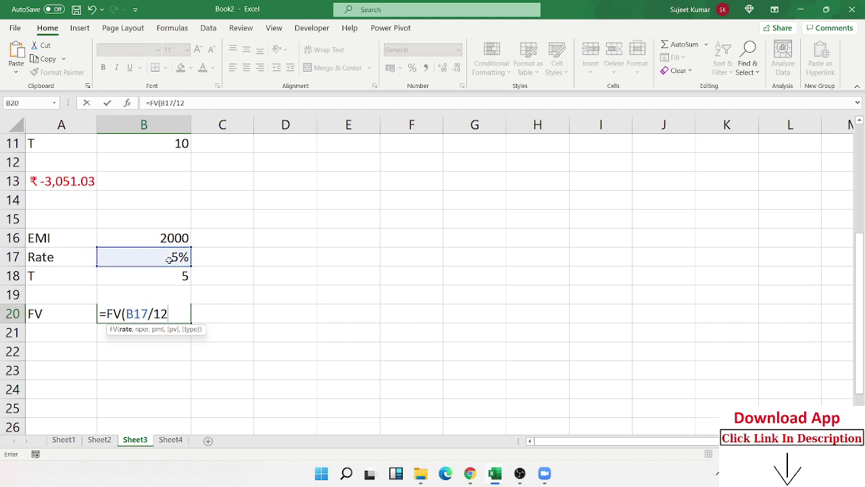
pyautogui.press('Up')
pyautogui.press('Up')
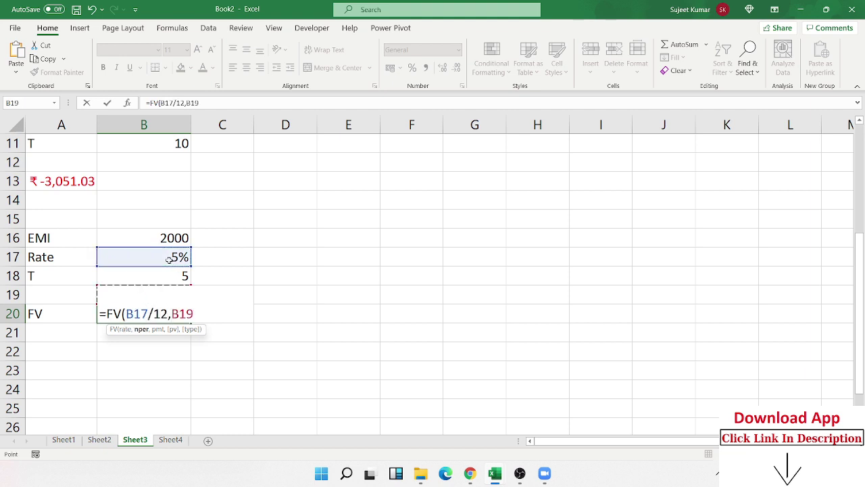
pyautogui.write('*12')
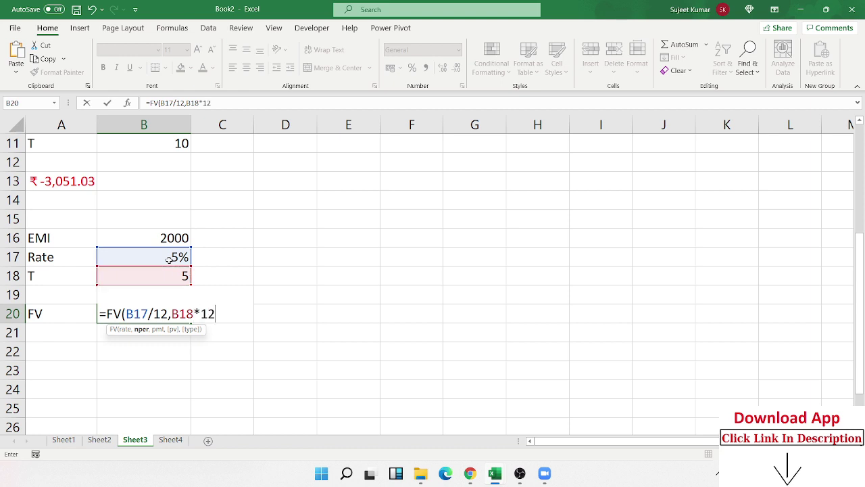
# Complete the FV formula in B20 with the EMI in B16 as the payment.
pyautogui.write(',')
pyautogui.press('Up')
pyautogui.press('Up')
pyautogui.press('Up')
pyautogui.press('Up')
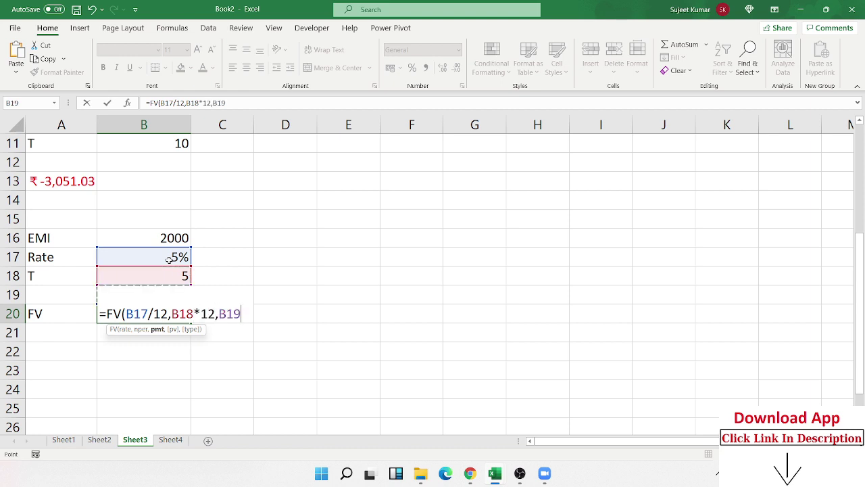
pyautogui.press('Up')
pyautogui.press('Down')
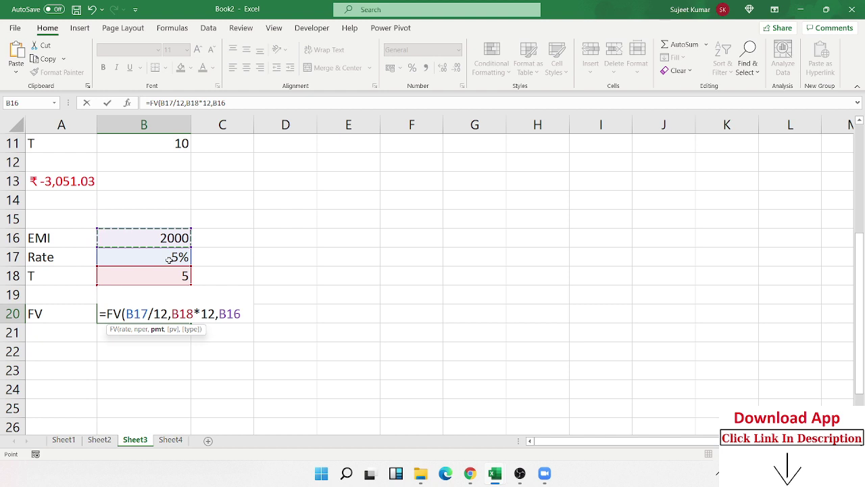
pyautogui.press('Return')
pyautogui.press('Right')
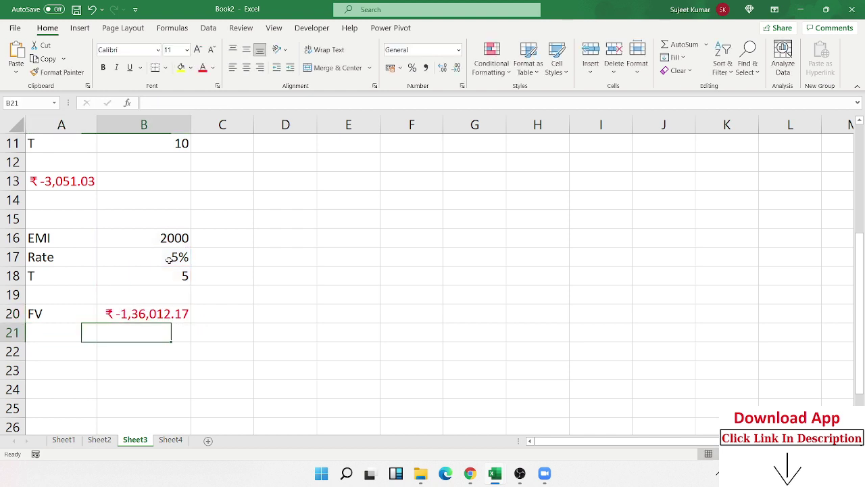
pyautogui.press('Up')
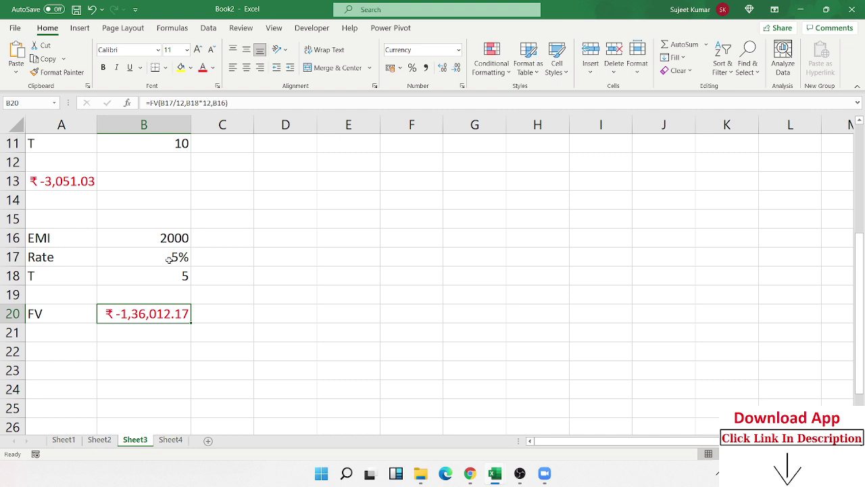
# Copy the EMI, Rate and T block in A16:B18 to the cells starting at A23.
pyautogui.scroll(-1, 150, 268)
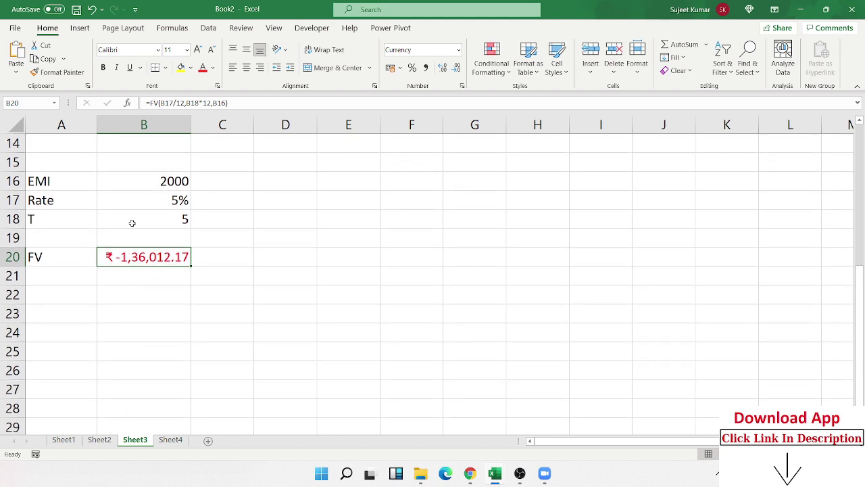
pyautogui.moveTo(50, 186); pyautogui.dragTo(127, 228)
pyautogui.hotkey('ctrl', 'c')
pyautogui.click(50, 312)
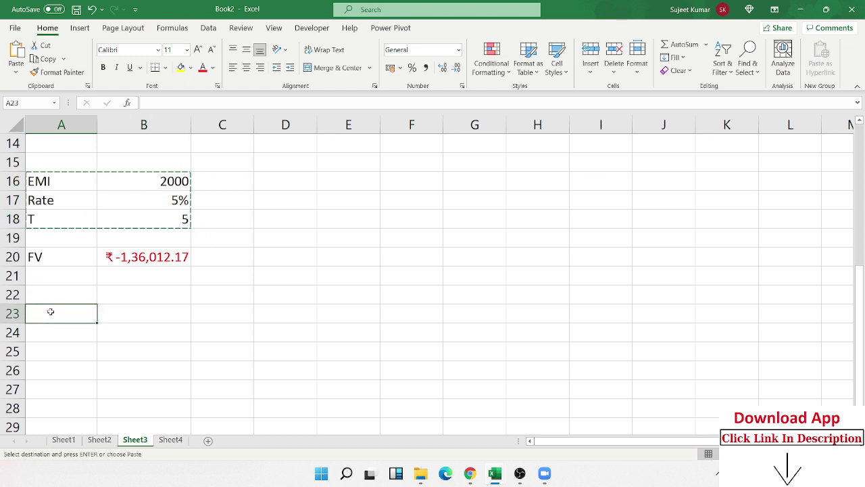
pyautogui.hotkey('ctrl', 'v')
# Relabel A23 as PV and set its amount in B23 to 50000.
pyautogui.click(51, 313)
pyautogui.write('PV')
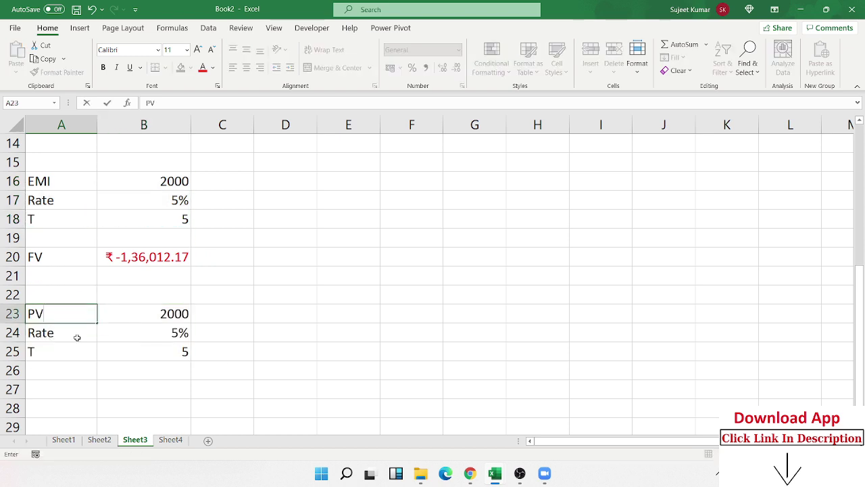
pyautogui.press('Tab')
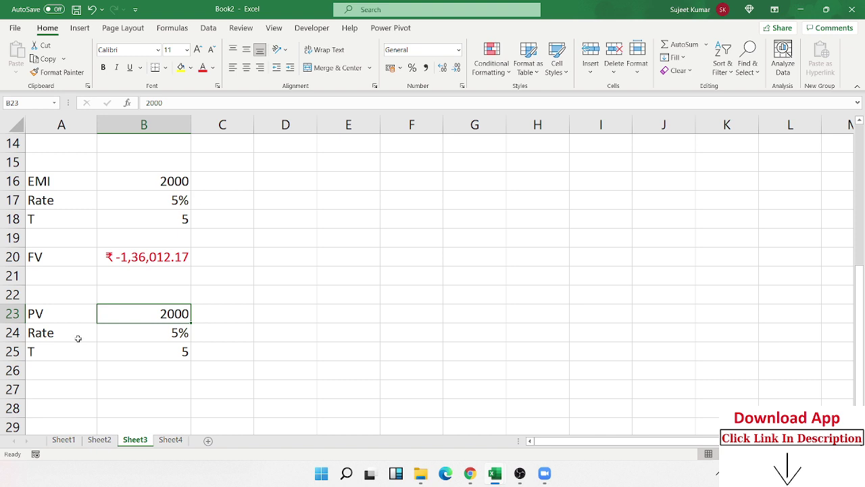
pyautogui.write('50000')
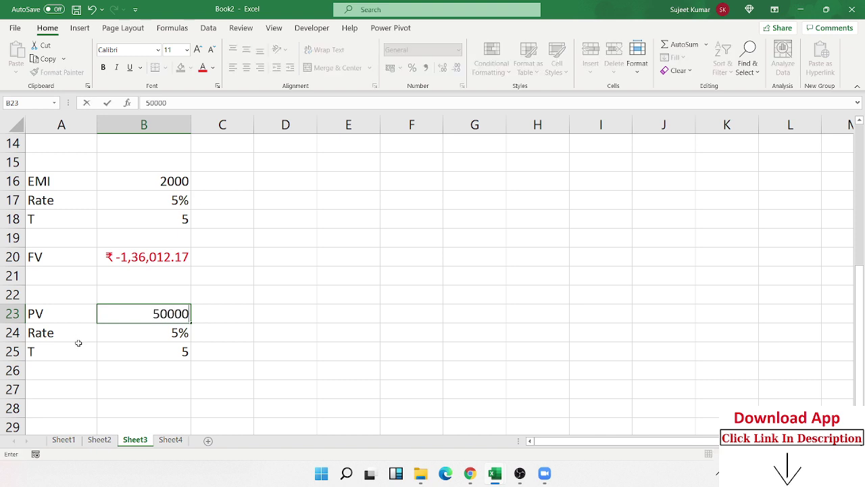
pyautogui.press('Return')
# Start an FV formula in B27 with B24/12 as the rate and B25*12 as the number of periods.
pyautogui.press('Right')
pyautogui.press('Down')
pyautogui.press('Down')
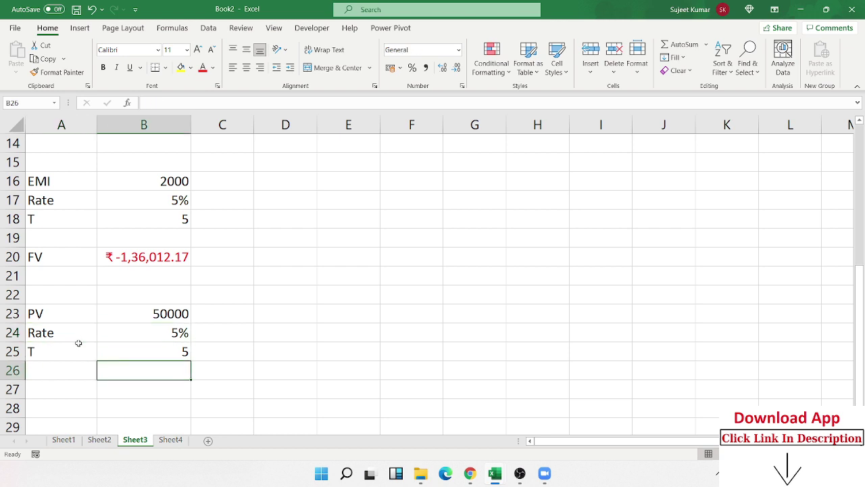
pyautogui.press('Down')
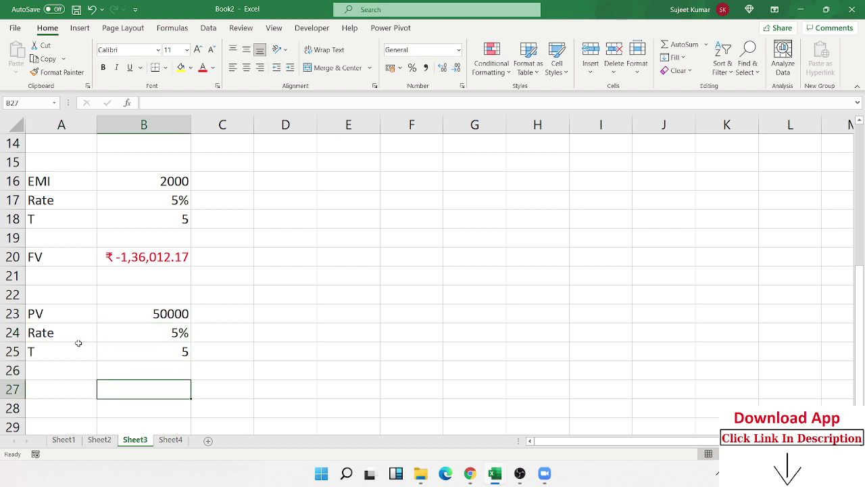
pyautogui.scroll(-1, 68, 358)
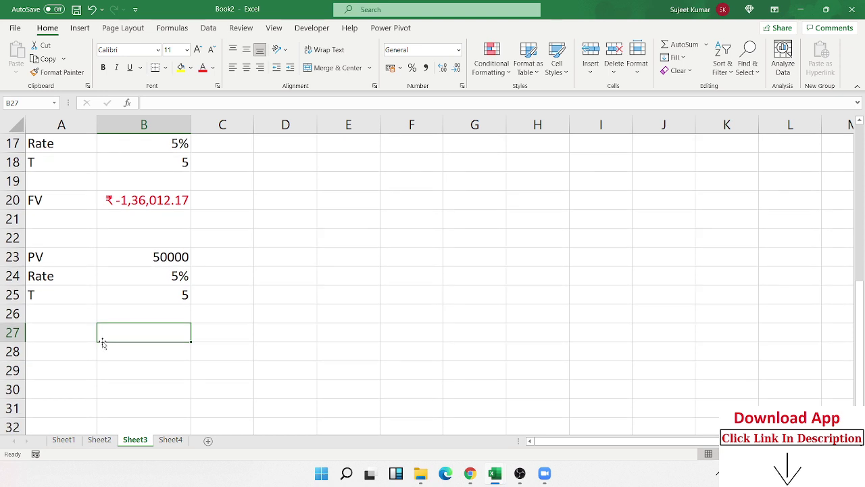
pyautogui.write('=')
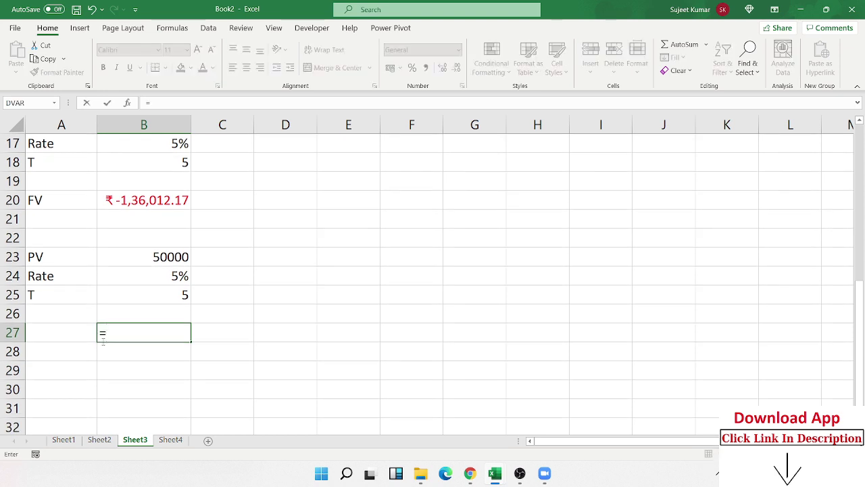
pyautogui.write('fv')
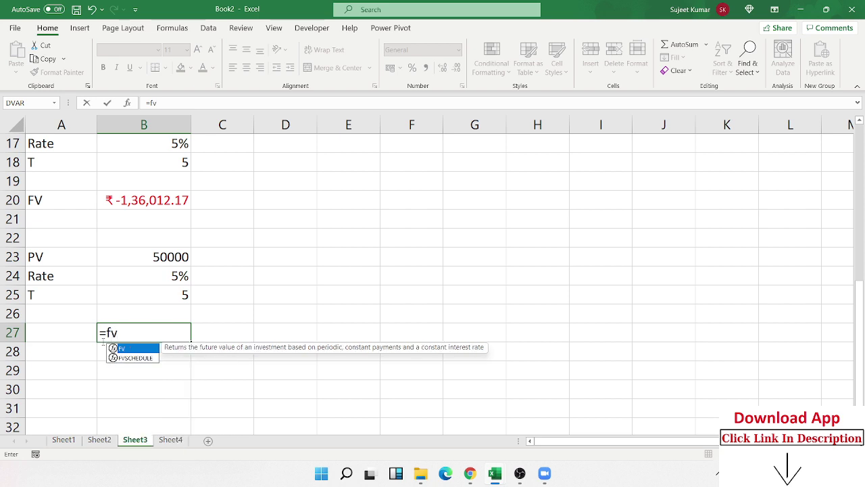
pyautogui.press('Tab')
pyautogui.press('Up')
pyautogui.press('Up')
pyautogui.press('Up')
pyautogui.press('Up')
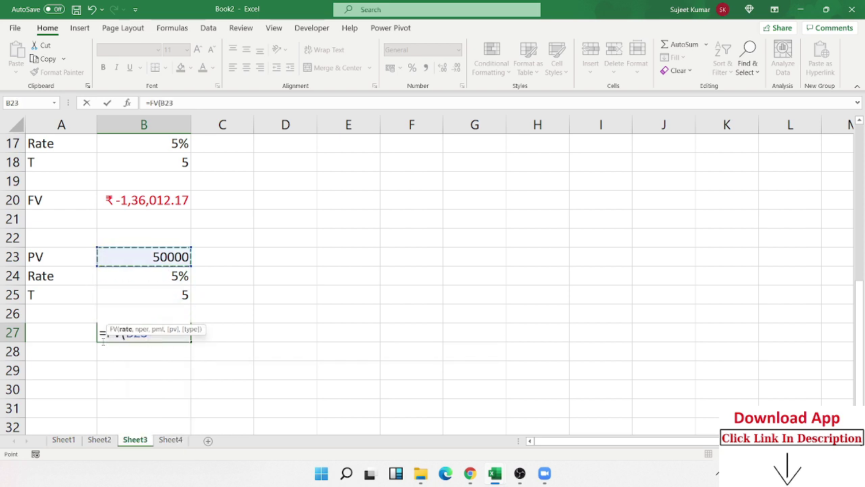
pyautogui.press('Down')
pyautogui.write('/12,')
pyautogui.press('Up')
pyautogui.press('Up')
pyautogui.write('*12')
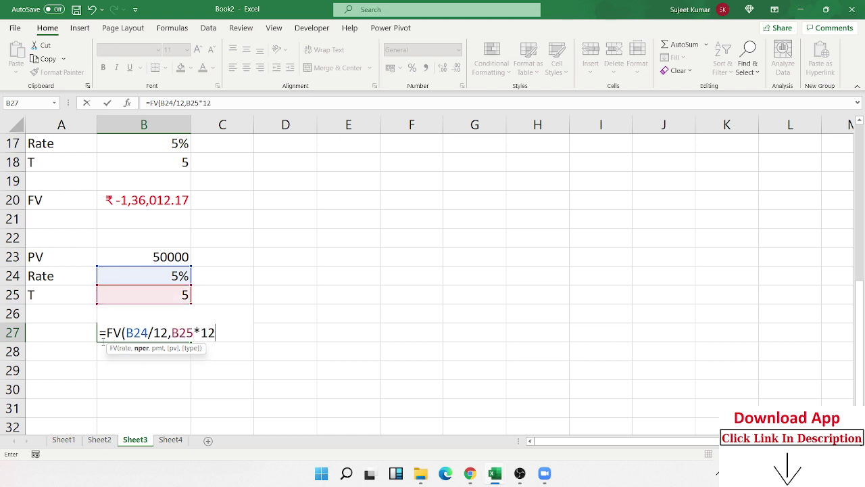
# Complete the FV formula in B27 with an empty payment argument and B23 as the present value.
pyautogui.write(',')
pyautogui.press('Up')
pyautogui.press('Up')
pyautogui.press('Up')
pyautogui.press('BackSpace')
pyautogui.press('BackSpace')
pyautogui.press('BackSpace')
pyautogui.write(',')
pyautogui.press('Up')
pyautogui.press('Up')
pyautogui.press('Up')
pyautogui.press('Up')
pyautogui.press('Up')
pyautogui.press('Down')
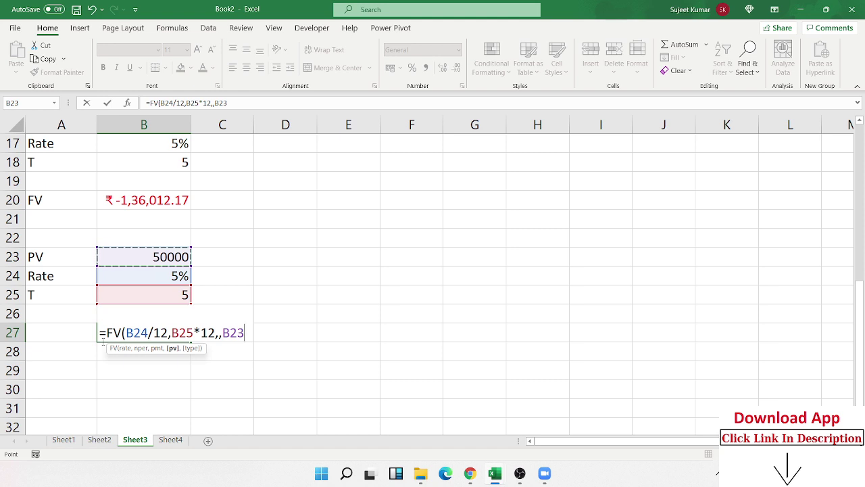
pyautogui.press('Return')
pyautogui.press('Return')
pyautogui.press('Return')
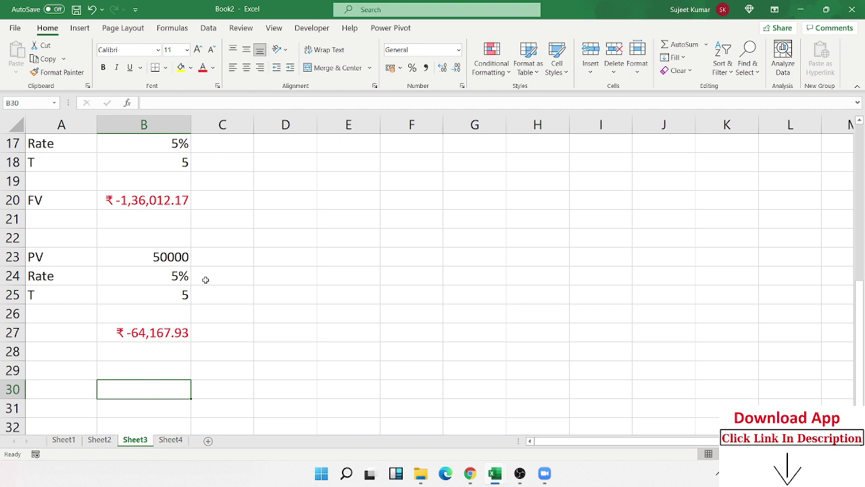
# Enter 1000000 in B29, 7% in B30 and 6 in B31 as inputs for another calculation.
pyautogui.click(121, 355)
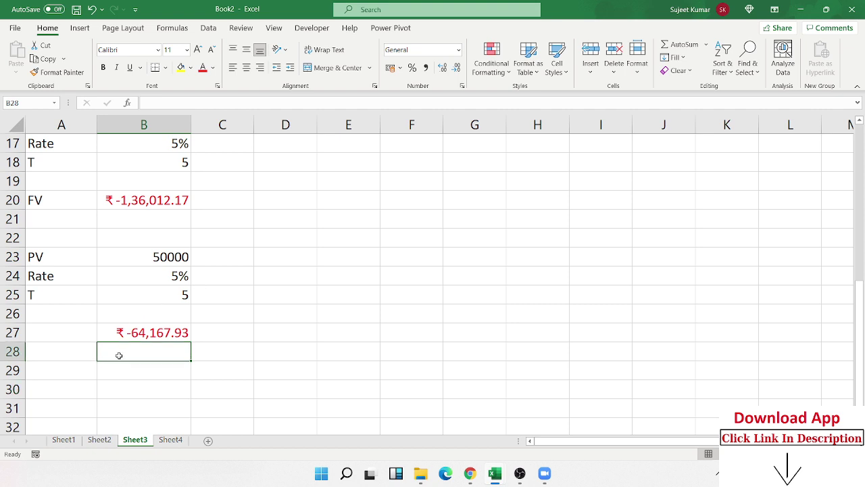
pyautogui.click(68, 363)
pyautogui.scroll(-1, 67, 361)
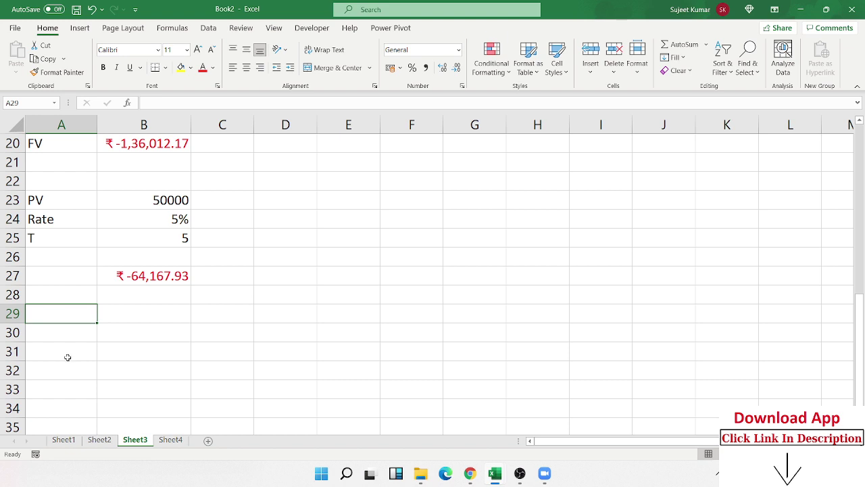
pyautogui.press('Right')
pyautogui.press('Left')
pyautogui.scroll(2, 68, 357)
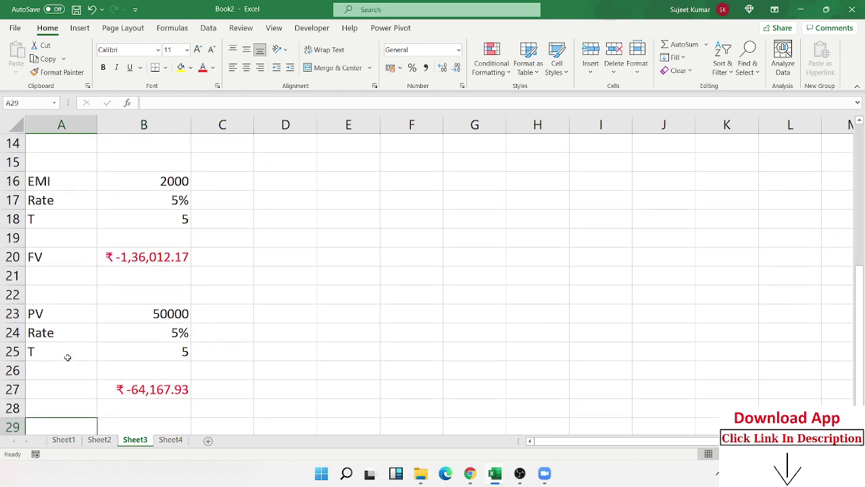
pyautogui.scroll(-3, 67, 357)
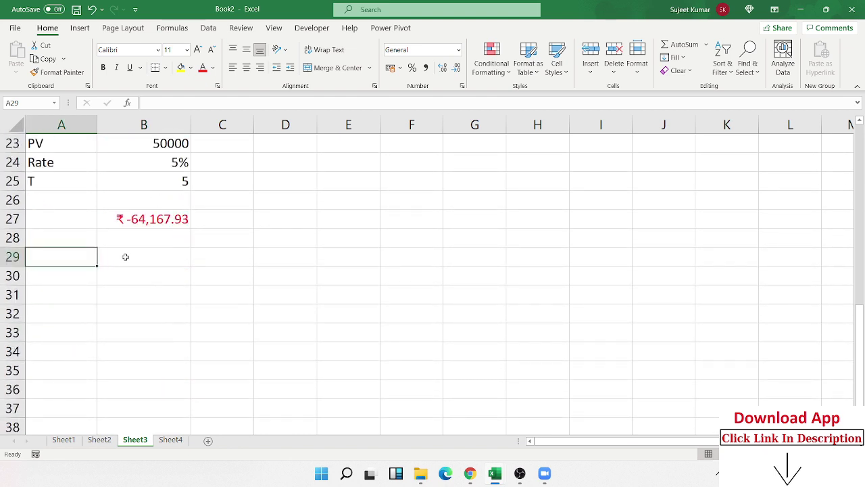
pyautogui.click(125, 257)
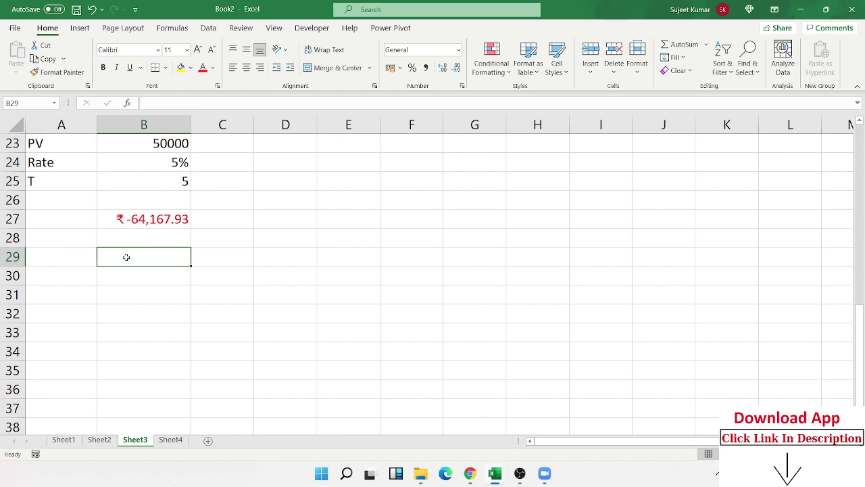
pyautogui.write('1000000')
pyautogui.press('Return')
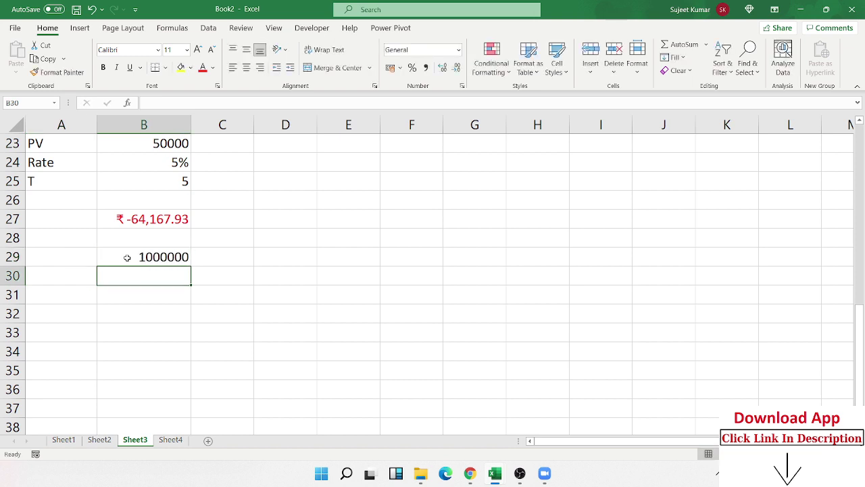
pyautogui.write('7%')
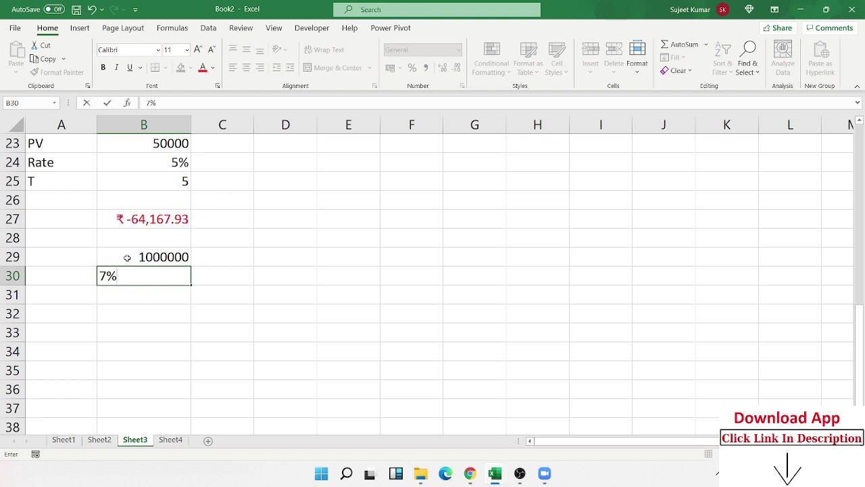
pyautogui.press('Return')
pyautogui.write('6')
pyautogui.press('Return')
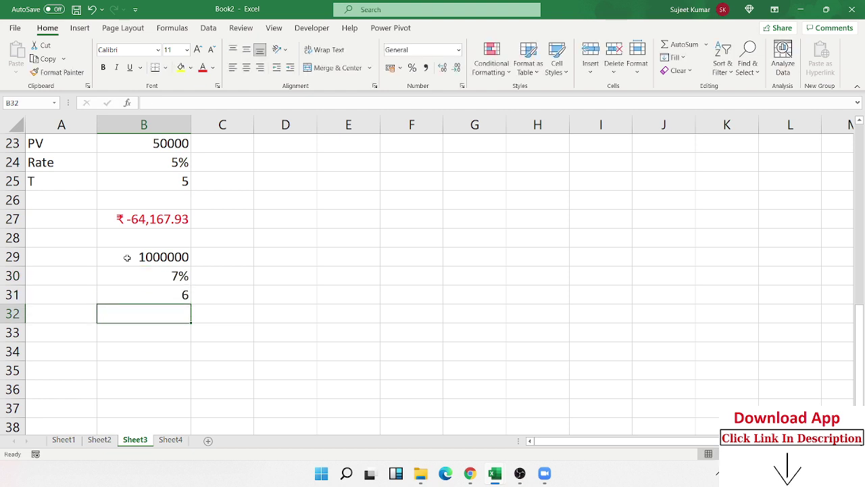
# Label cell A33 as PV, below the new inputs.
pyautogui.press('Down')
pyautogui.press('Left')
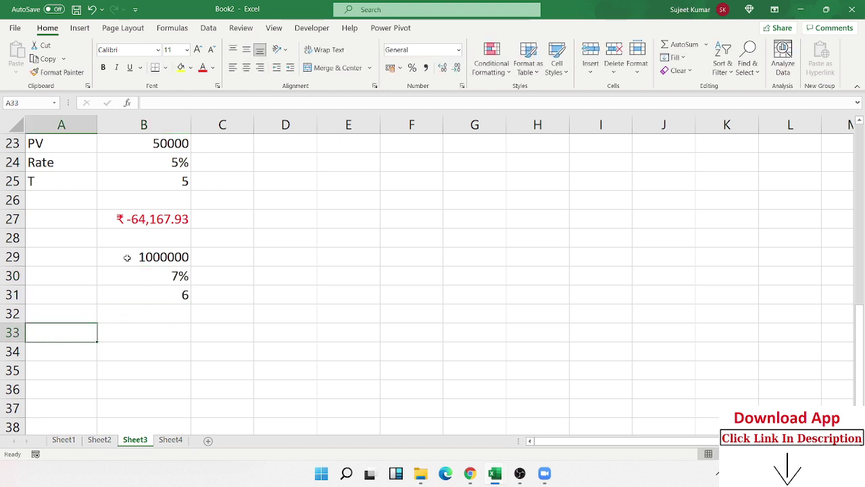
pyautogui.write('PV')
pyautogui.press('Return')
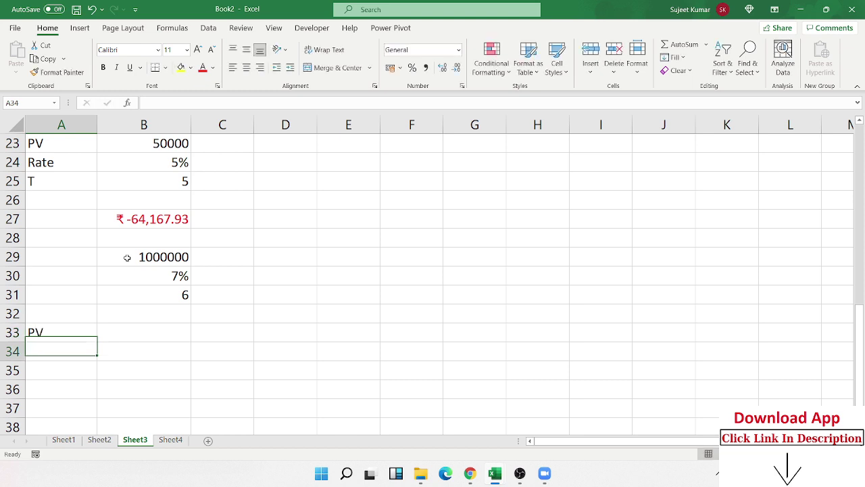
# Label cell A29 as FV, beside the 1000000 amount.
pyautogui.press('Up')
pyautogui.press('Up')
pyautogui.press('Up')
pyautogui.press('Up')
pyautogui.press('Up')
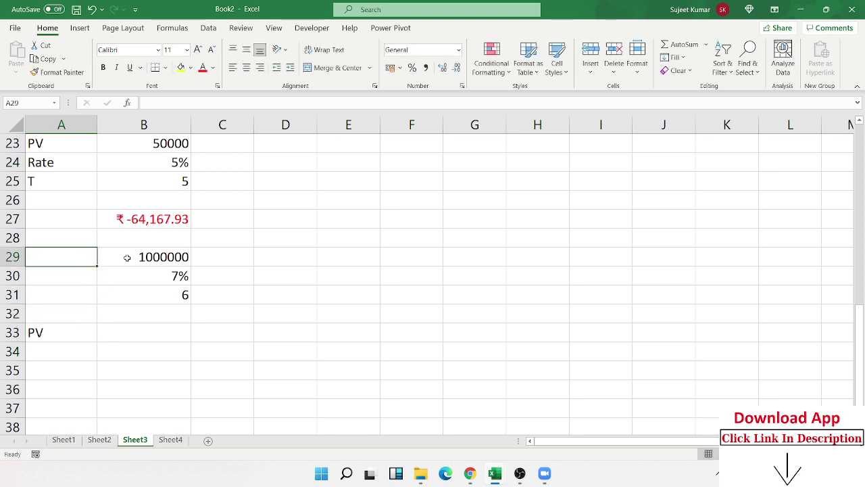
pyautogui.write('FV')
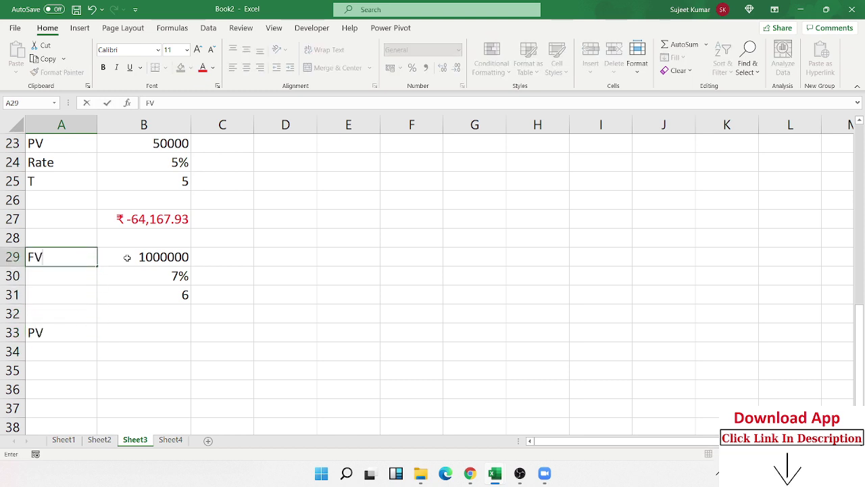
pyautogui.press('Return')
# Start a PV formula in B33 with B30/12 as the rate.
pyautogui.press('Right')
pyautogui.press('Up')
pyautogui.press('Down')
pyautogui.press('Down')
pyautogui.press('Down')
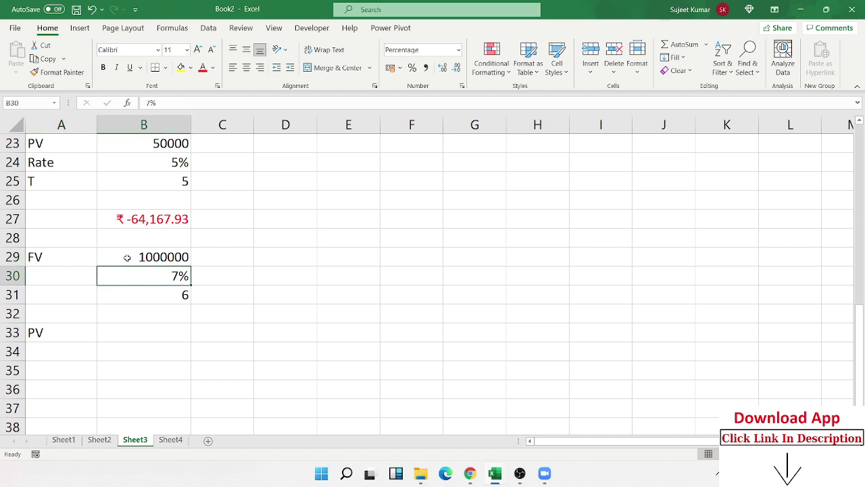
pyautogui.press('Down')
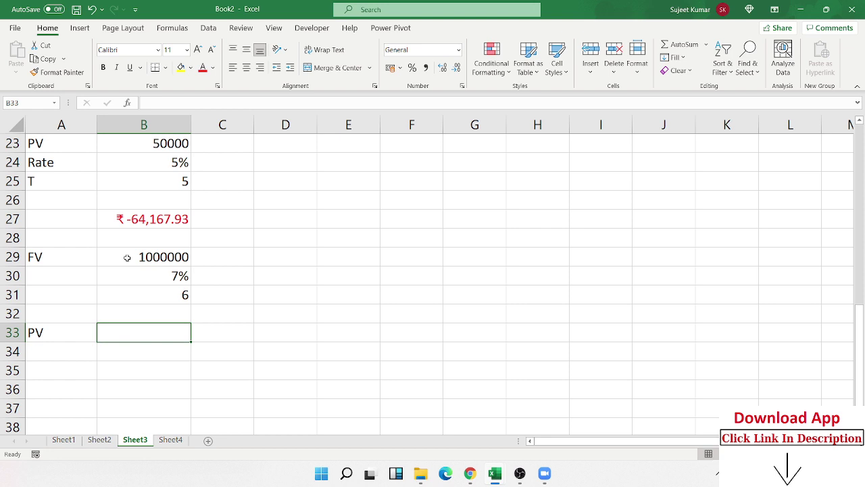
pyautogui.write('=pv')
pyautogui.press('Tab')
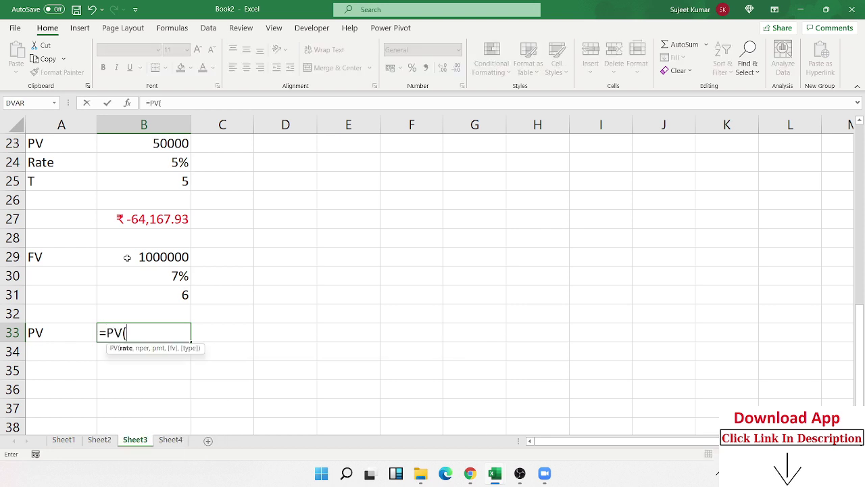
pyautogui.click(159, 277)
pyautogui.write('/12,')
# Complete the PV formula in B33 with B31*12 periods, an empty payment argument and B29 as the future value.
pyautogui.press('Up')
pyautogui.press('Up')
pyautogui.press('Up')
pyautogui.press('Down')
pyautogui.write('*12,,')
pyautogui.press('Up')
pyautogui.press('Up')
pyautogui.press('Up')
pyautogui.press('Up')
pyautogui.press('Return')
pyautogui.press('Up')
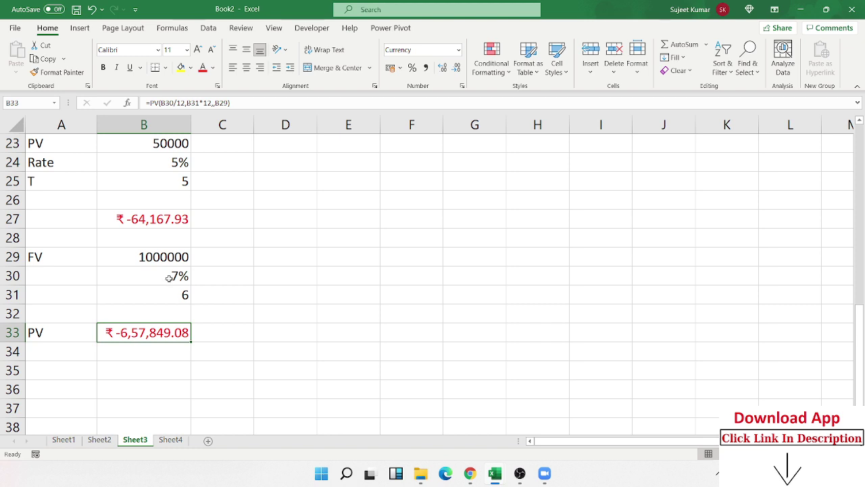
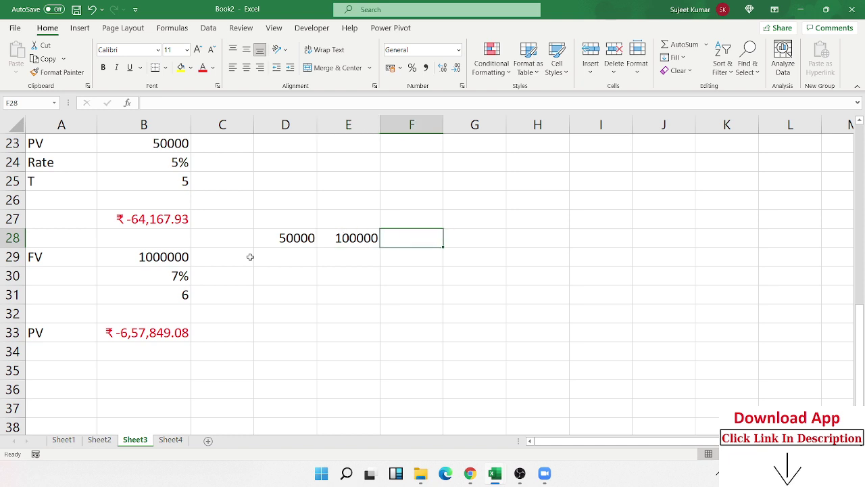
# Enter 5% in F28 as the rate beside the 50000 and 100000 amounts.
pyautogui.write('5%')
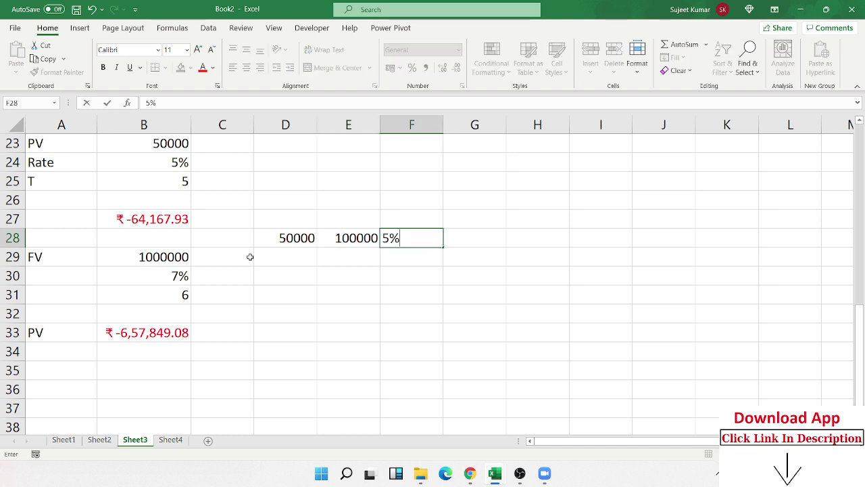
pyautogui.press('Return')
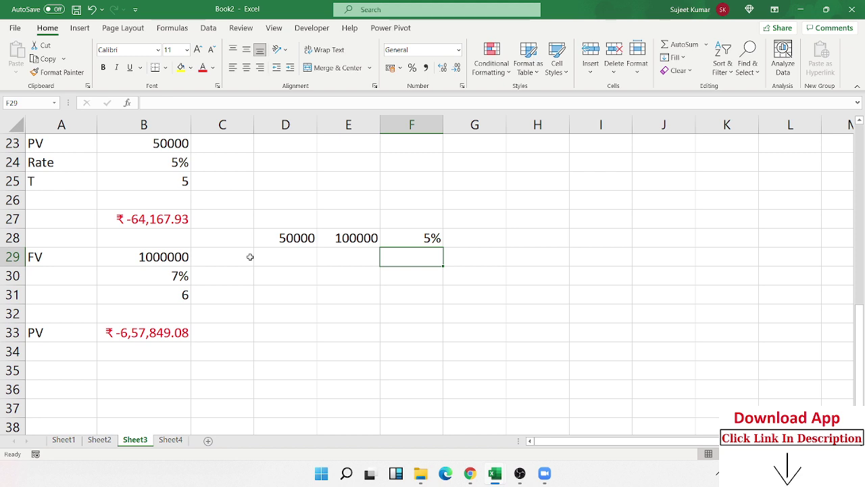
pyautogui.press('Up')
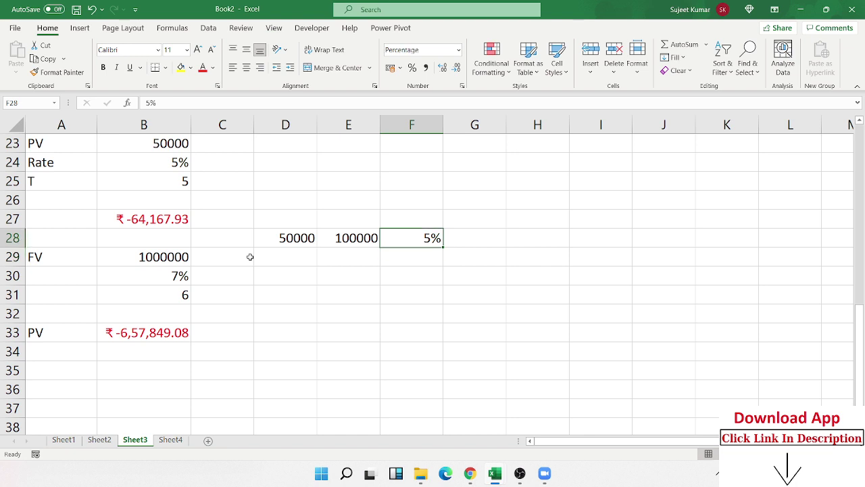
# Start an NPER formula in F29 with F28/12 as the rate and an empty payment argument.
pyautogui.press('Right')
pyautogui.press('Down')
pyautogui.press('Left')
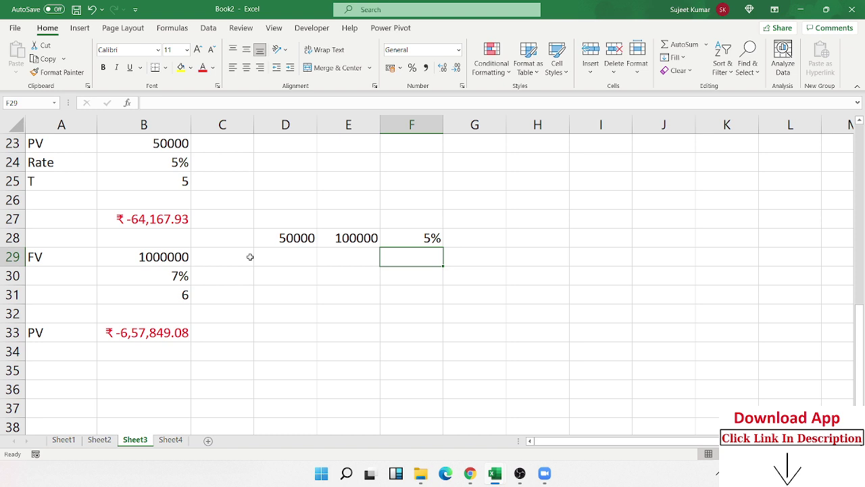
pyautogui.write('=ti')
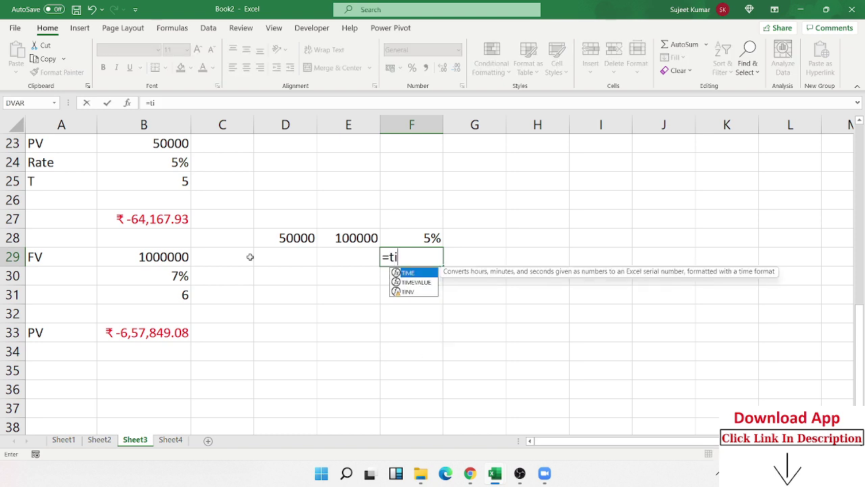
pyautogui.press('BackSpace')
pyautogui.press('BackSpace')
pyautogui.write('np')
pyautogui.press('Tab')
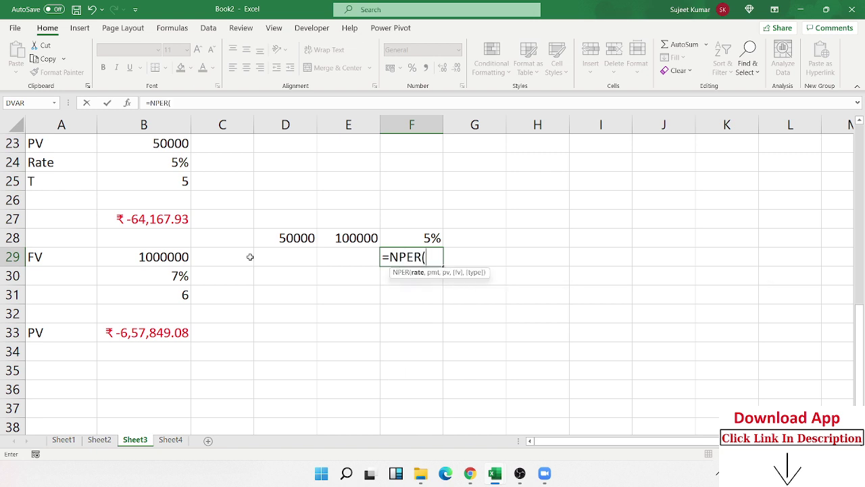
pyautogui.press('Left')
pyautogui.press('Right')
pyautogui.press('Up')
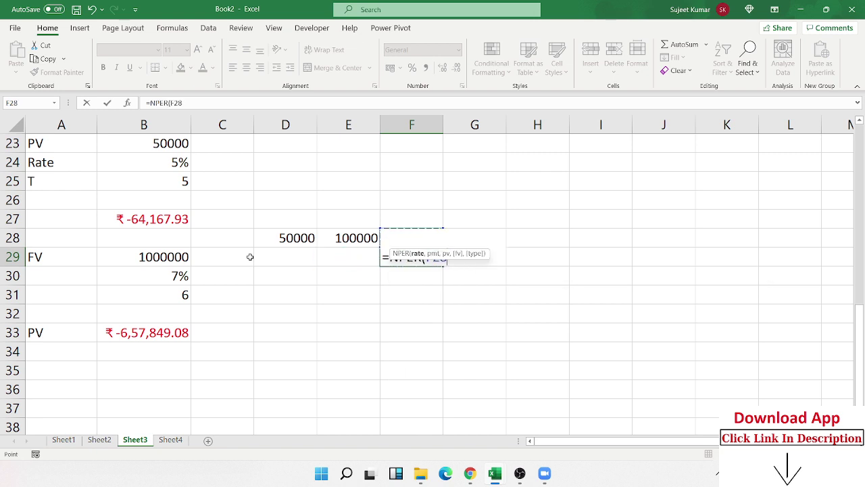
pyautogui.write('/12,,')
# Complete the NPER formula in F29 with D28 as the present value and E28 as the future value.
pyautogui.press('Left')
pyautogui.press('Up')
pyautogui.press('Left')
pyautogui.write(',')
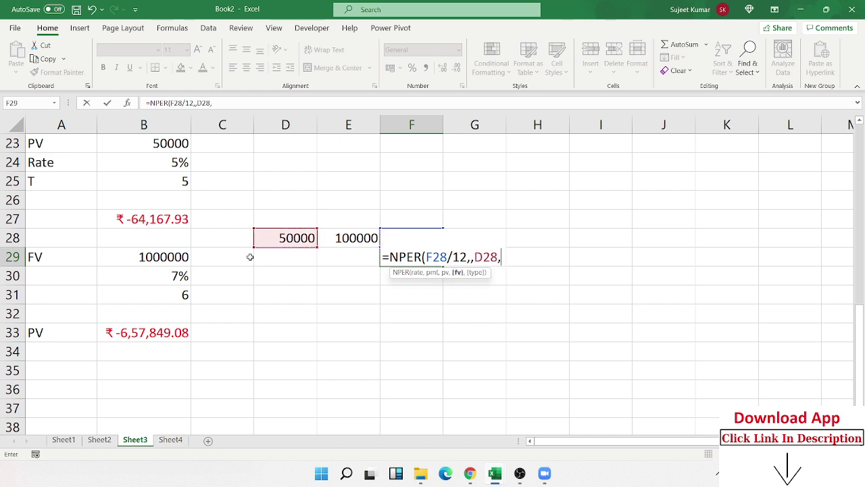
pyautogui.press('Left')
pyautogui.press('Up')
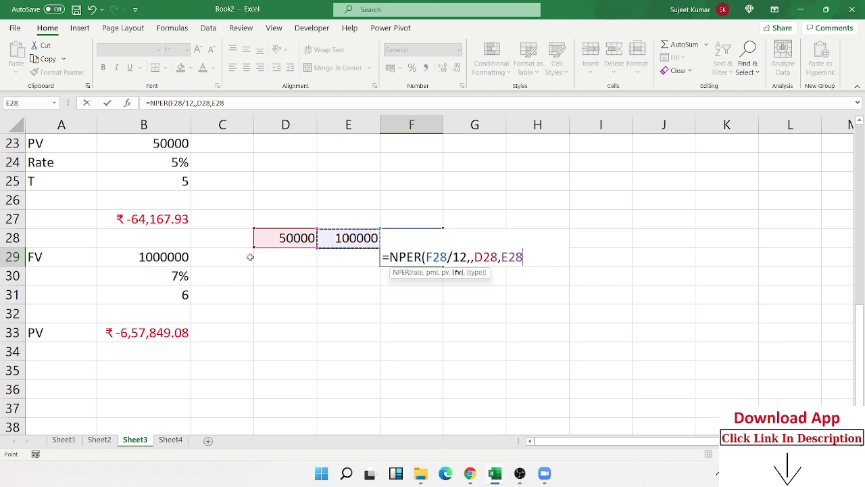
pyautogui.write(')')
pyautogui.press('Return')
pyautogui.press('Up')
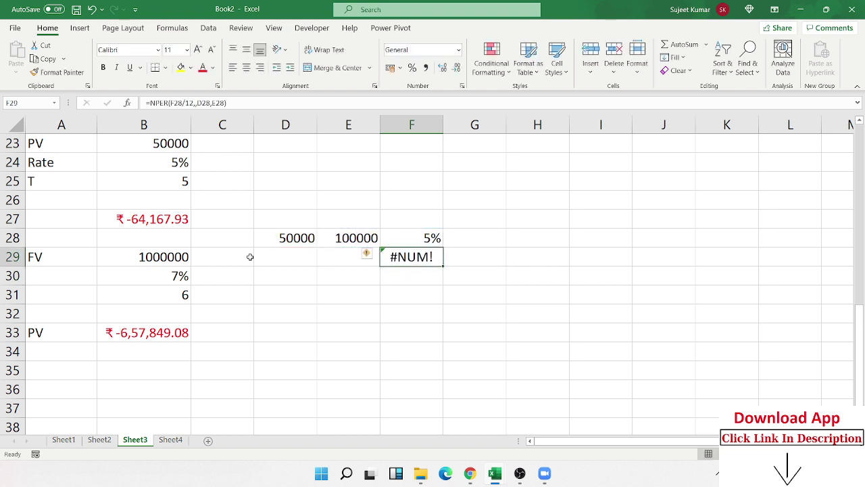
# Make the future value argument E28 negative in the NPER formula in F29.
pyautogui.press('F2')
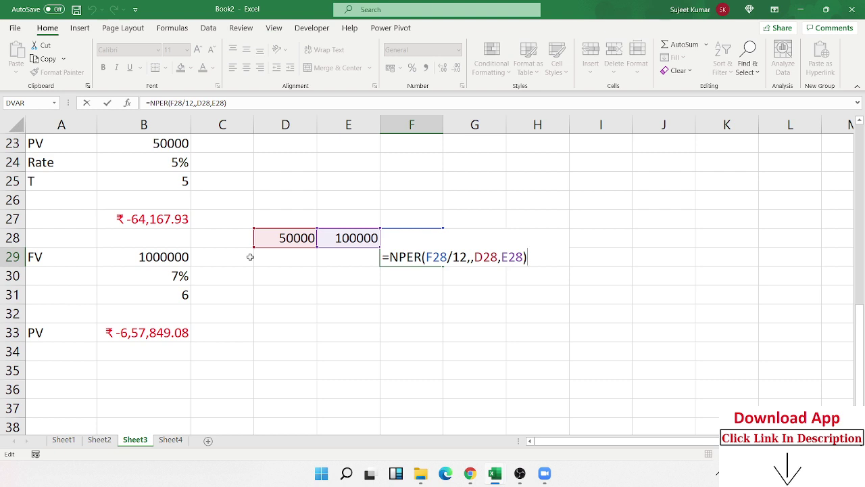
pyautogui.press('Left')
pyautogui.press('Left')
pyautogui.press('Left')
pyautogui.press('Left')
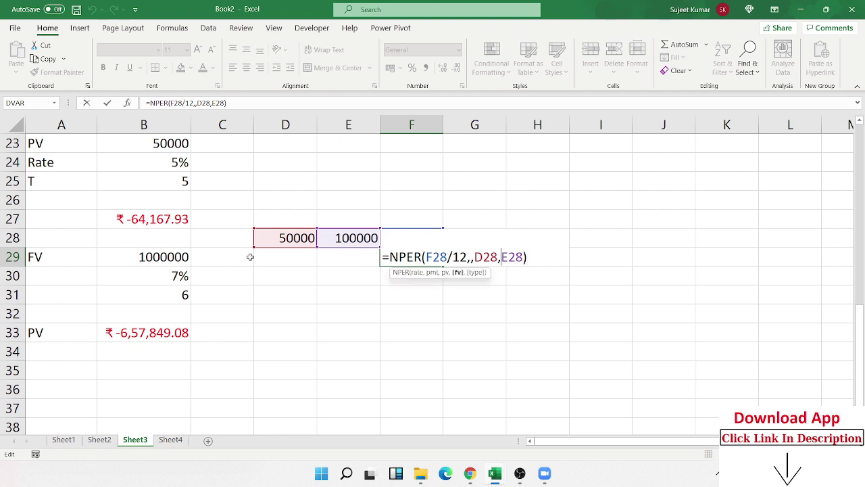
pyautogui.write('-')
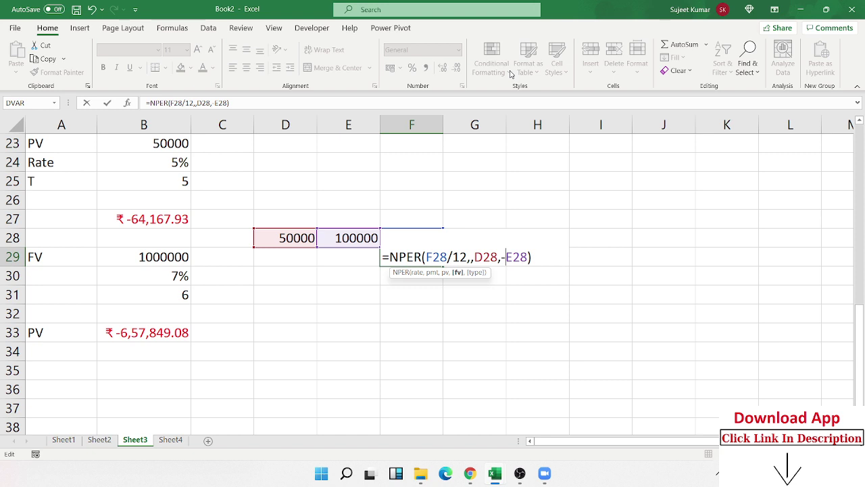
pyautogui.press('Return')
pyautogui.press('Up')
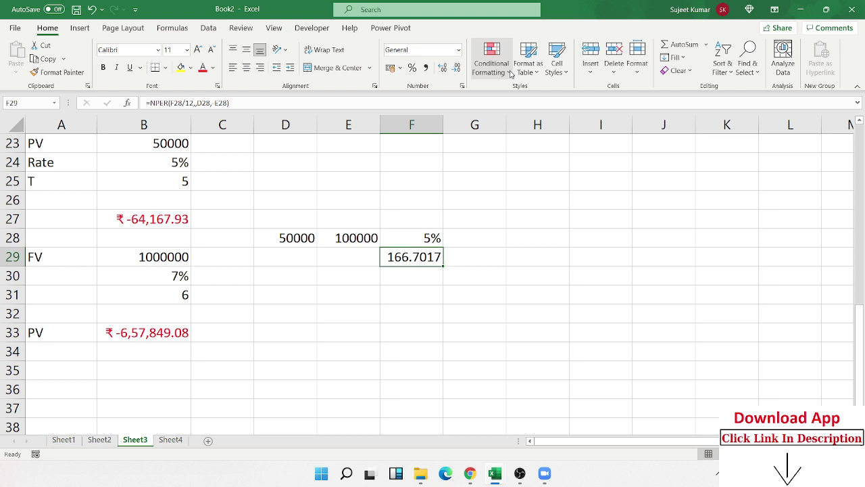
pyautogui.press('F2')
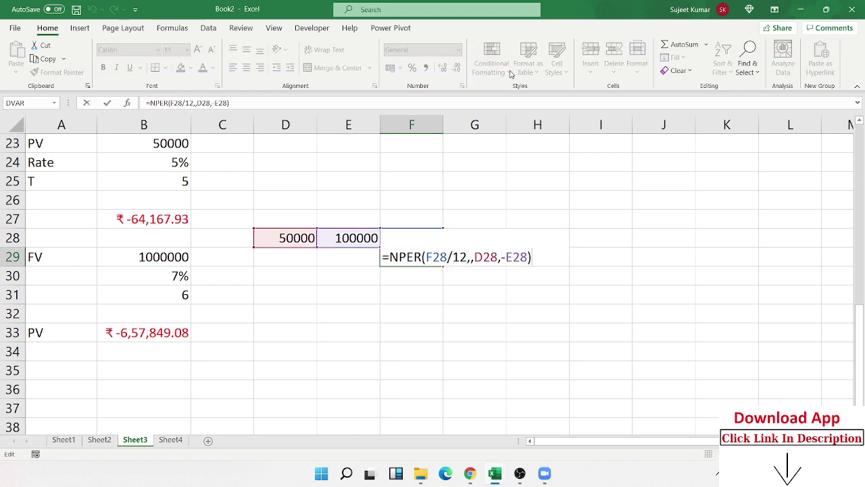
pyautogui.press('Escape')
# Convert the number of months to years in G29 with the formula =F29/12.
pyautogui.press('Right')
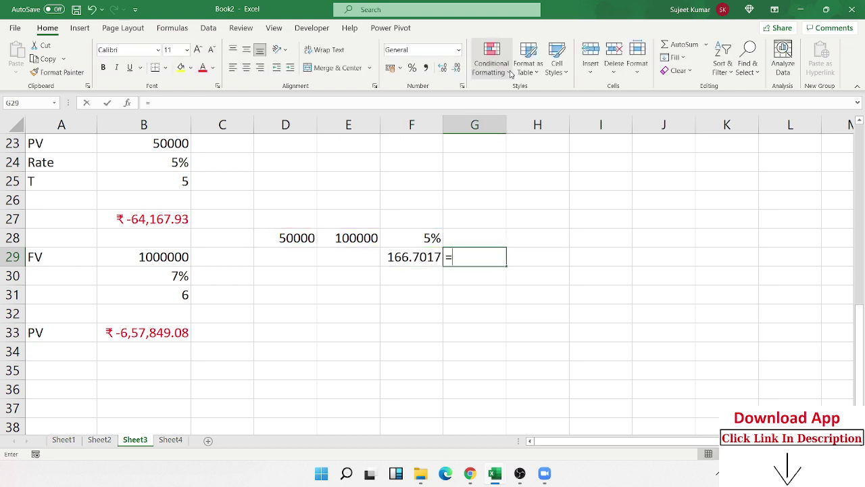
pyautogui.write('=')
pyautogui.press('Left')
pyautogui.write('/12')
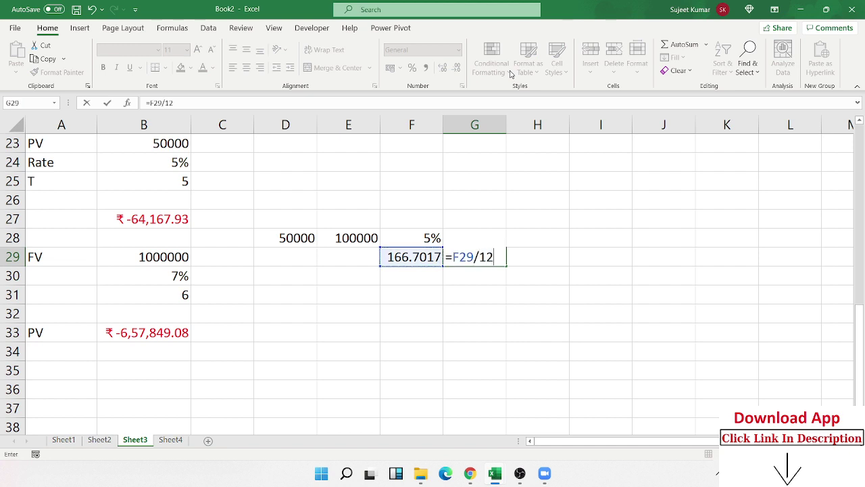
pyautogui.press('Return')
pyautogui.press('Up')
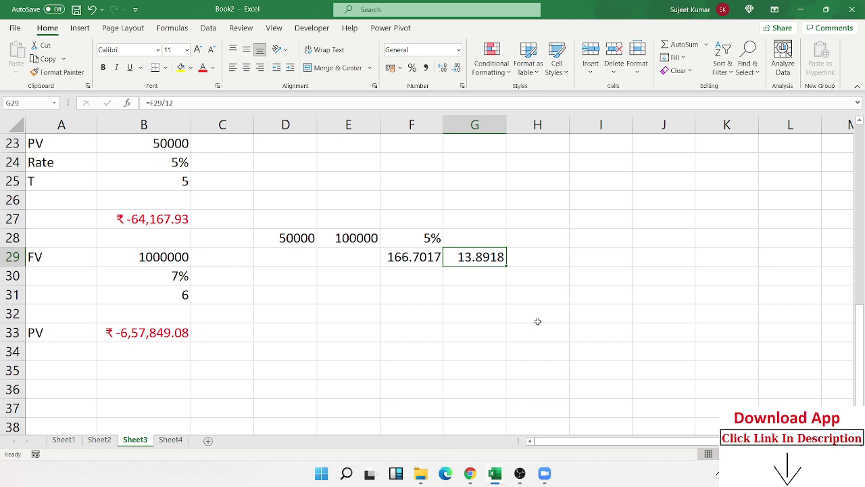
# Reduce the number format of G29 to no decimal places.
pyautogui.click(451, 71)
pyautogui.click(452, 72)
pyautogui.click(452, 72)
pyautogui.click(453, 72)
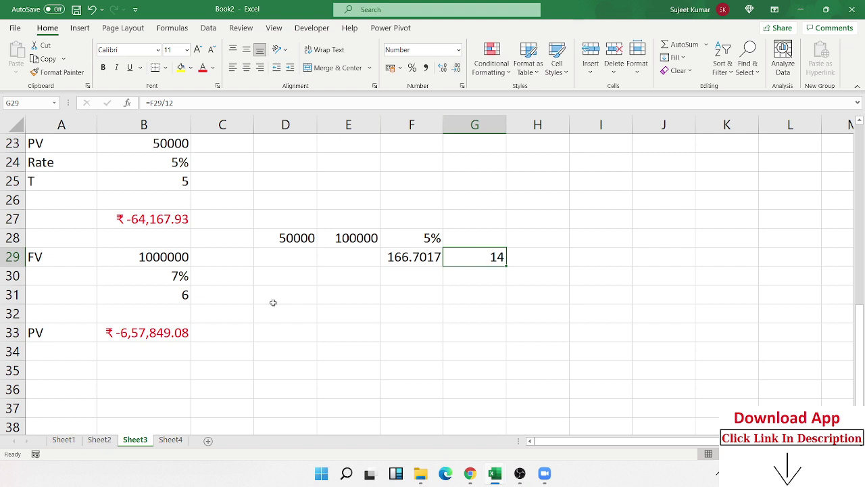
# Start a RATE formula in E30.
pyautogui.click(431, 245)
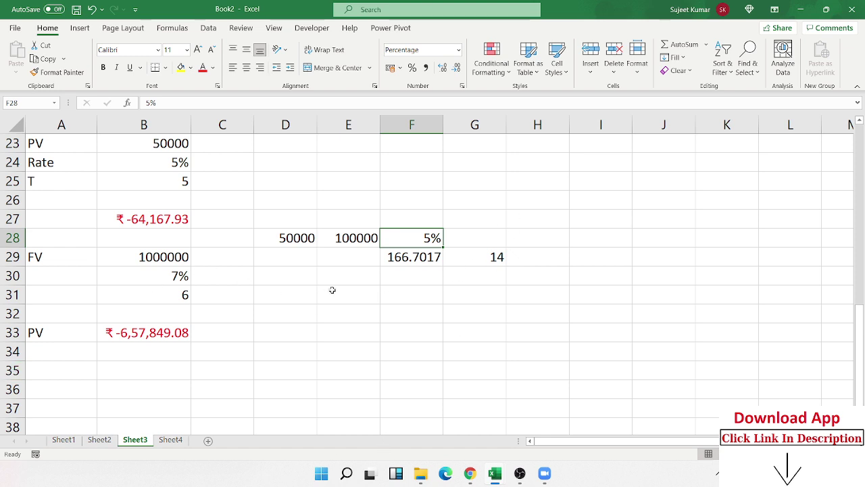
pyautogui.click(353, 270)
pyautogui.write('=')
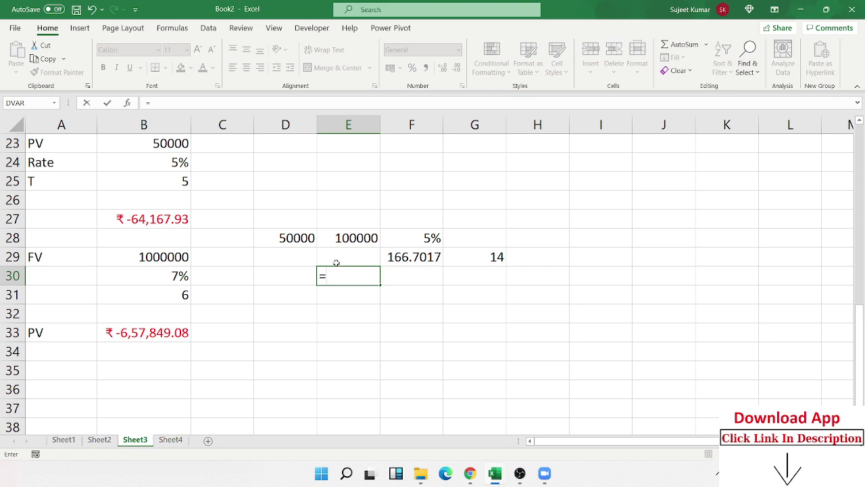
pyautogui.write('rate')
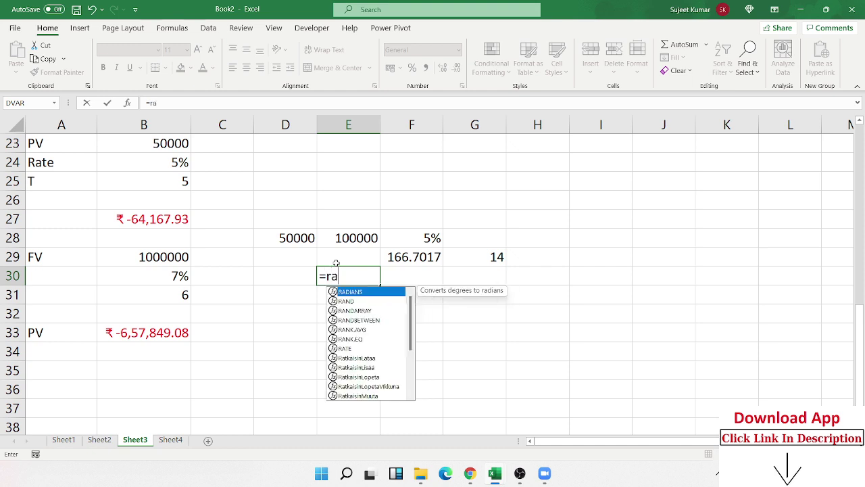
pyautogui.press('Tab')
pyautogui.press('Left')
pyautogui.press('Up')
pyautogui.press('Up')
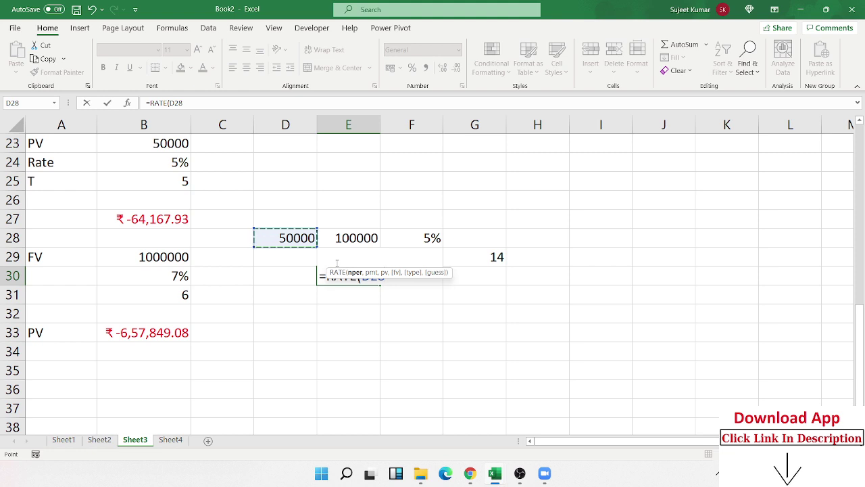
pyautogui.write(',')
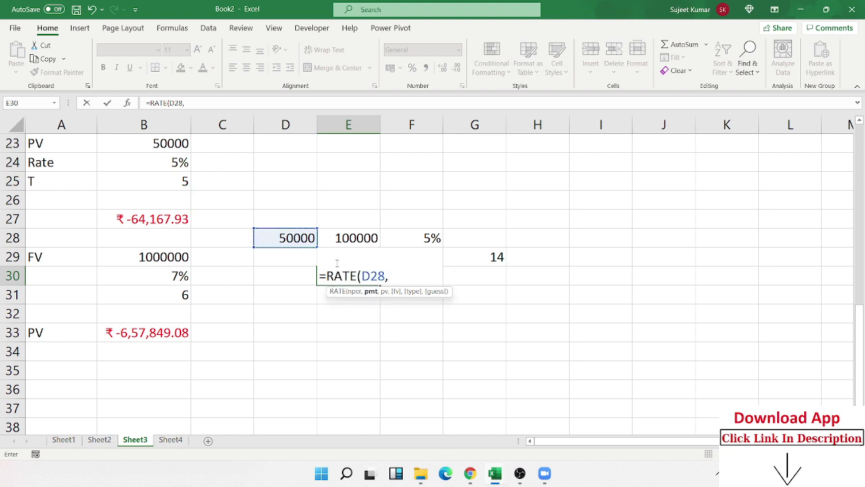
pyautogui.press('BackSpace')
pyautogui.press('BackSpace')
pyautogui.press('BackSpace')
pyautogui.press('BackSpace')
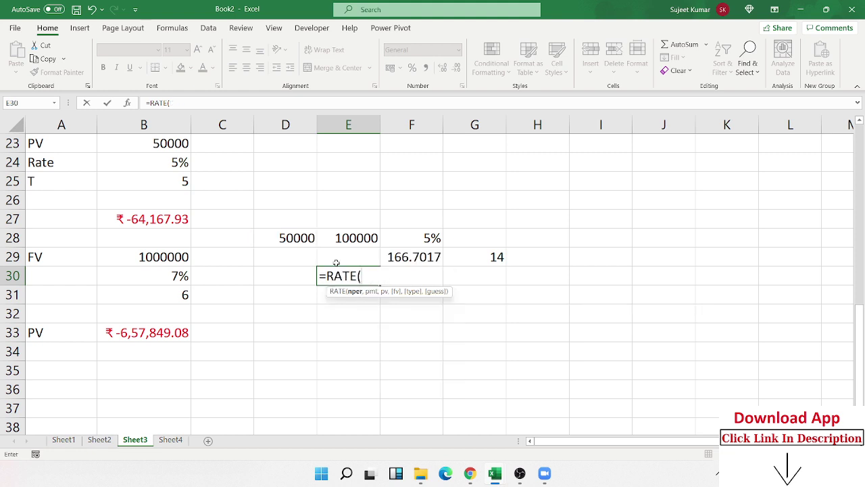
# Complete the RATE formula in E30 with F29 as periods, payment left blank, D28 as present value and negative E28 as future value.
pyautogui.click(480, 265)
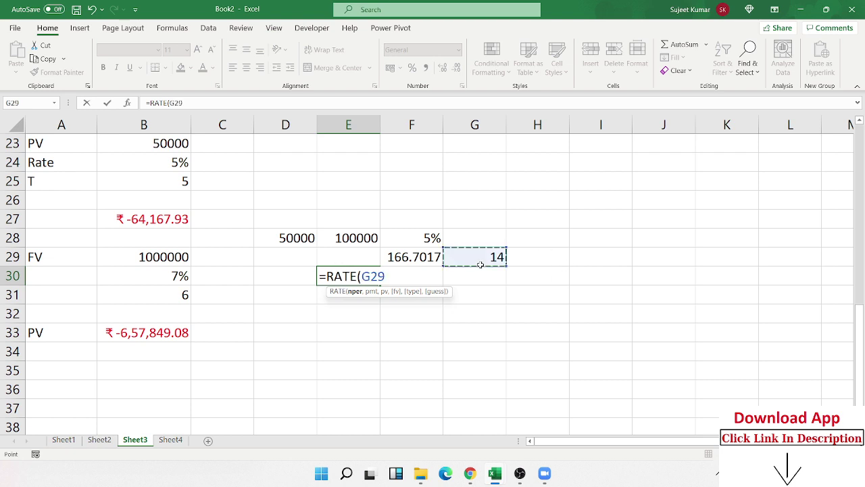
pyautogui.click(405, 259)
pyautogui.write(',')
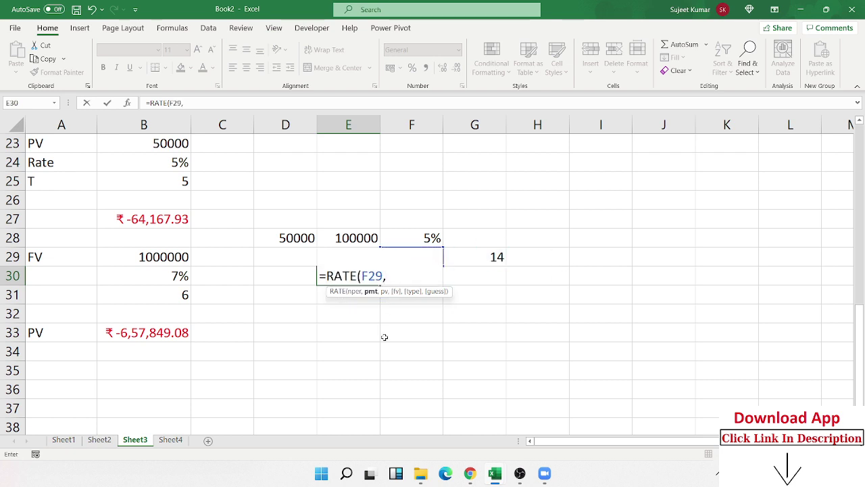
pyautogui.write(',')
pyautogui.click(308, 241)
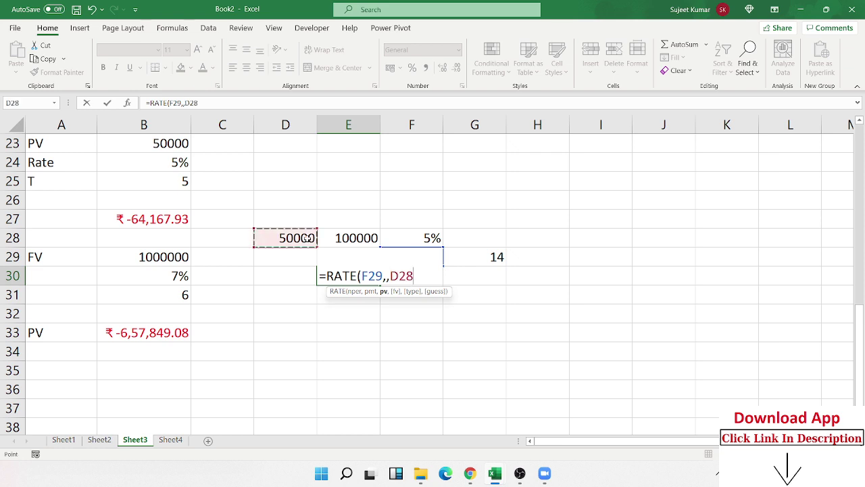
pyautogui.write(',-')
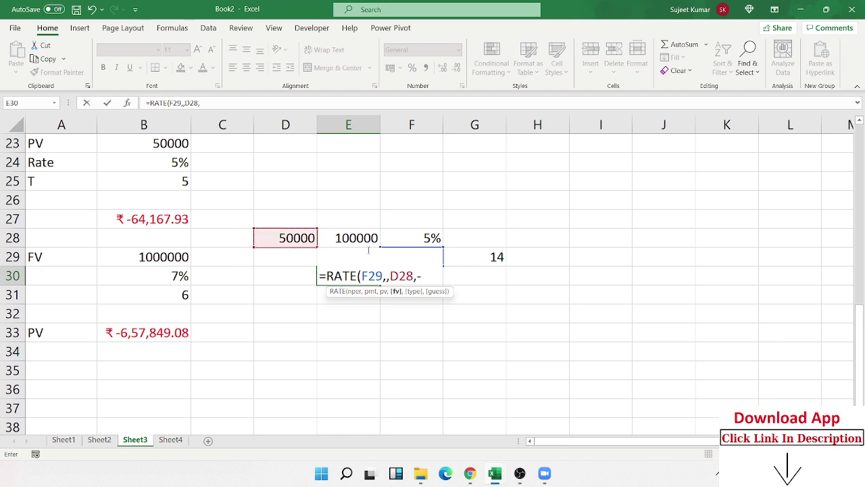
pyautogui.click(373, 238)
pyautogui.press('Return')
# Convert the monthly rate to a yearly rate in F30 with the formula =E30*12 and format it as a percentage.
pyautogui.press('Up')
pyautogui.press('Right')
pyautogui.write('=')
pyautogui.press('Left')
pyautogui.write('*12')
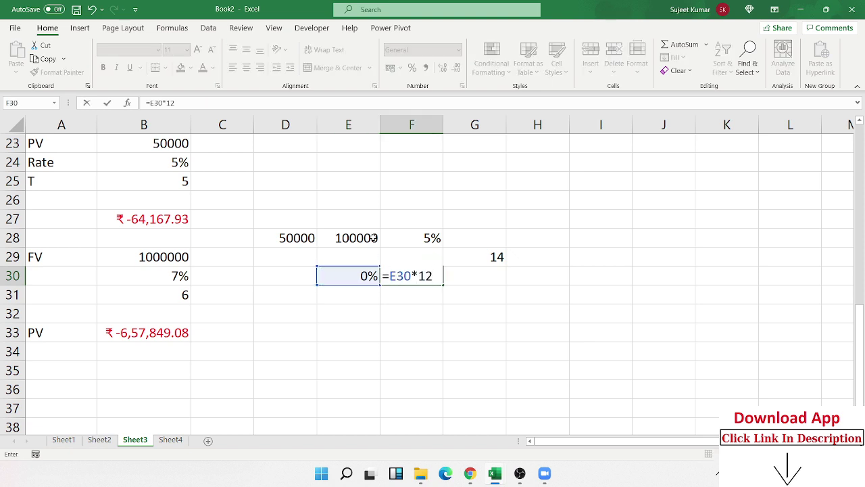
pyautogui.press('Return')
pyautogui.press('Up')
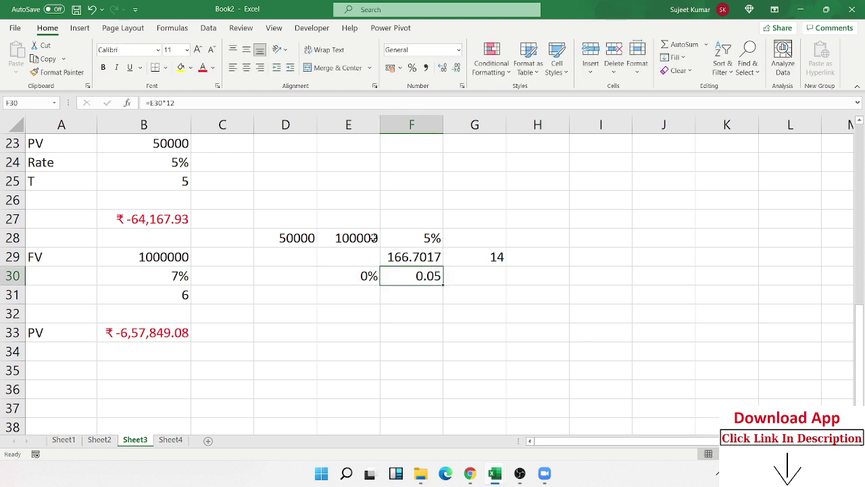
pyautogui.click(412, 68)
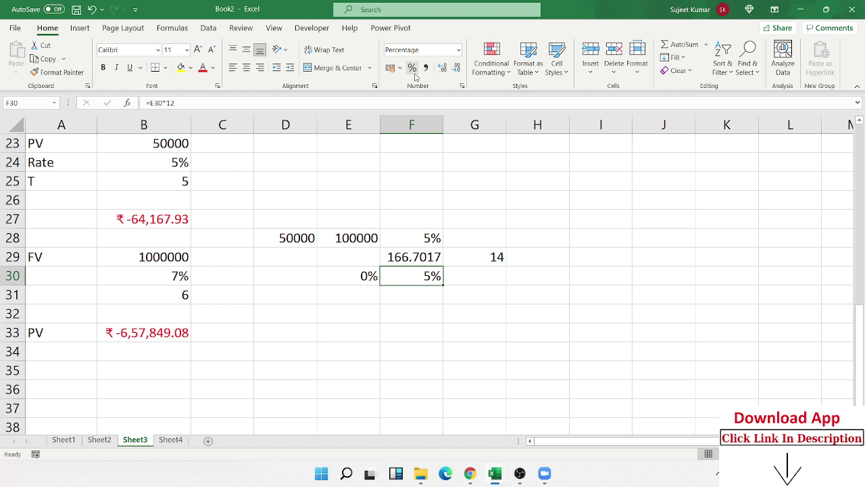
# Return to the first calculations on the sheet and show the desktop.
pyautogui.scroll(7, 388, 156)
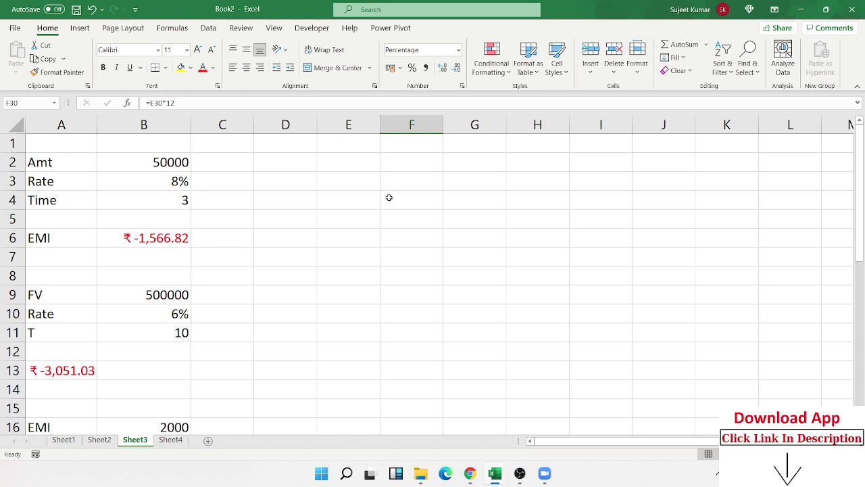
pyautogui.click(389, 198)
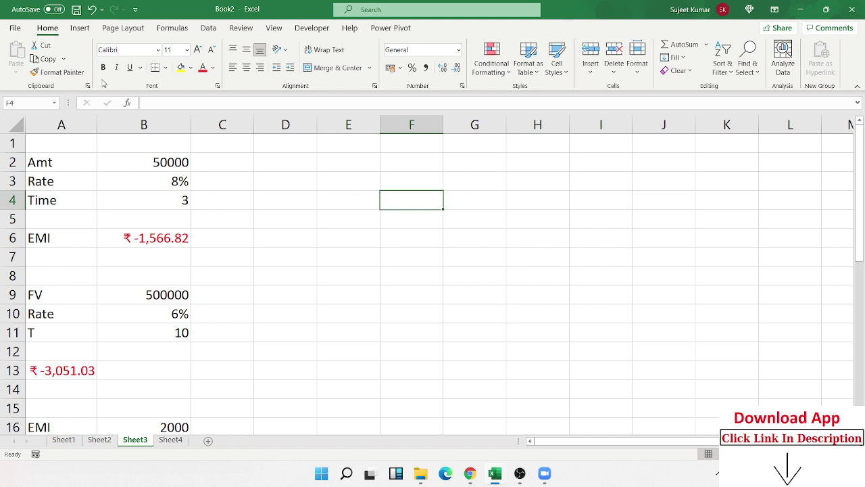
pyautogui.click(265, 210)
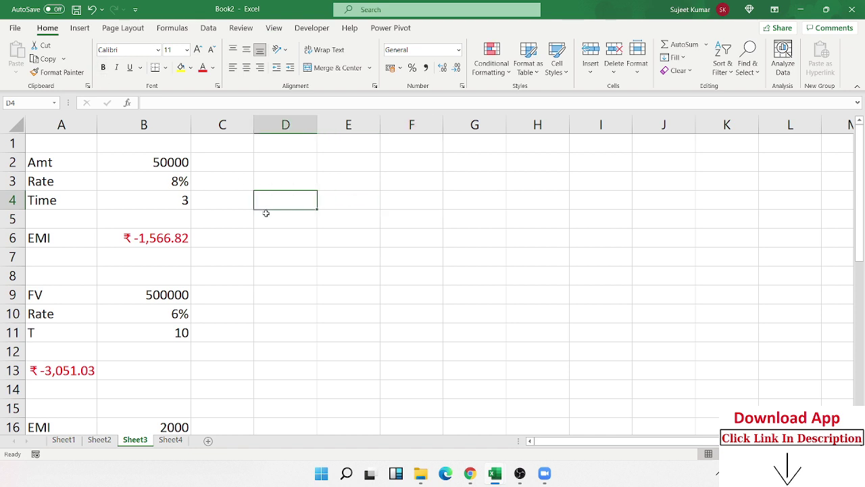
pyautogui.press('super+d')
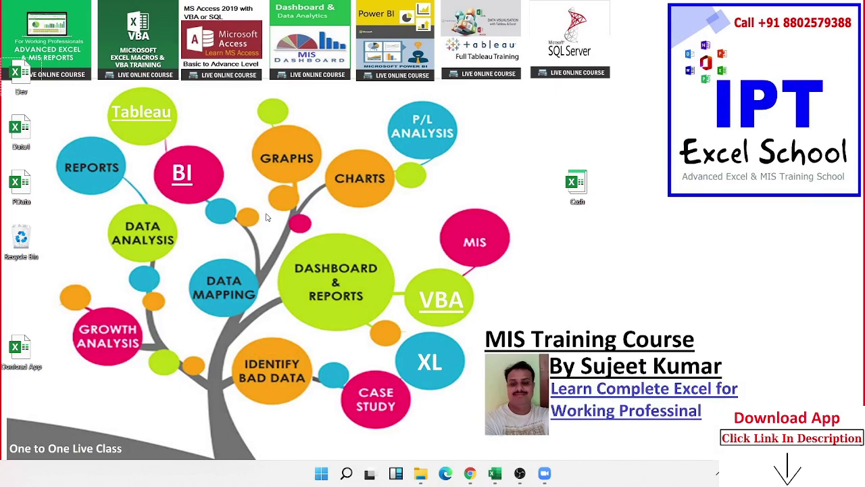